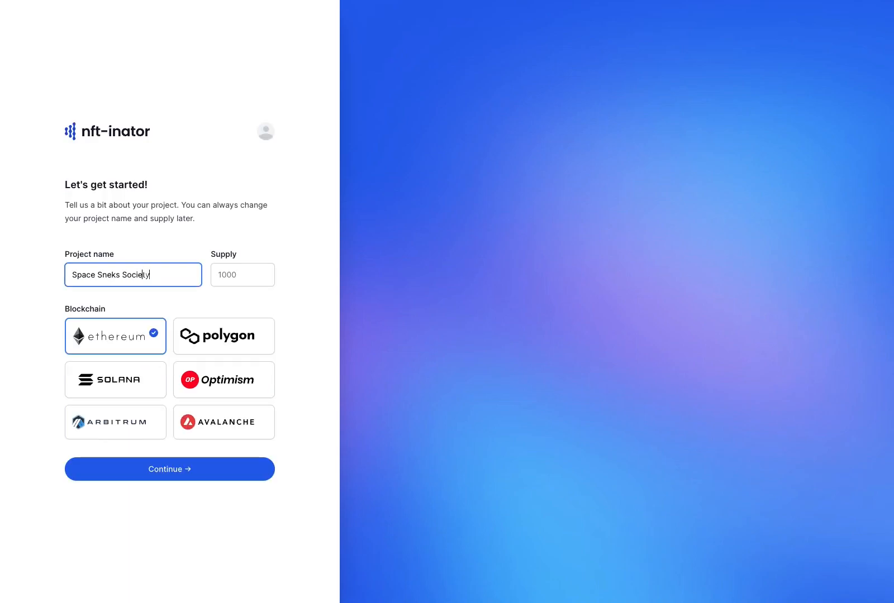
Create the Space Sneks Society project with supply 1000 on Ethereum, choosing to generate art first
key(Tab)
text(1)
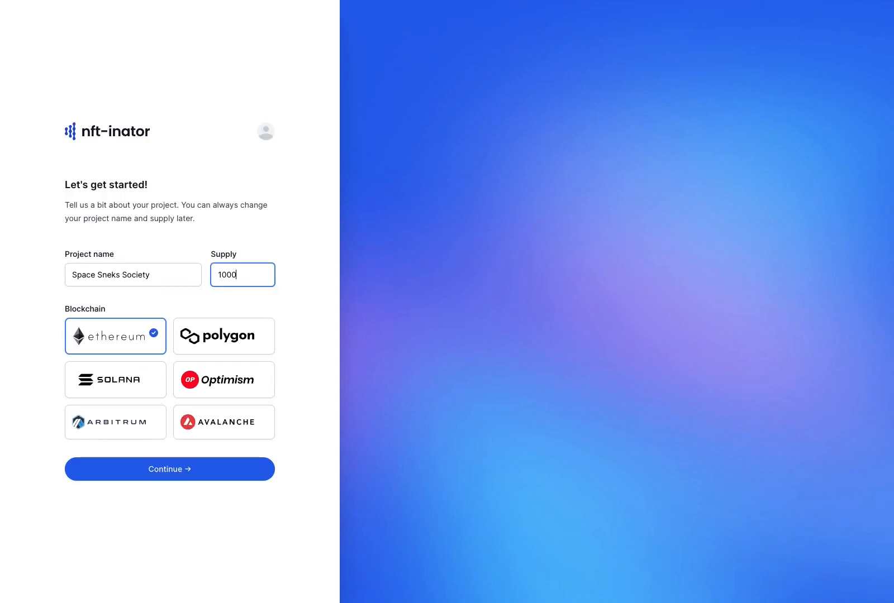
click(185, 475)
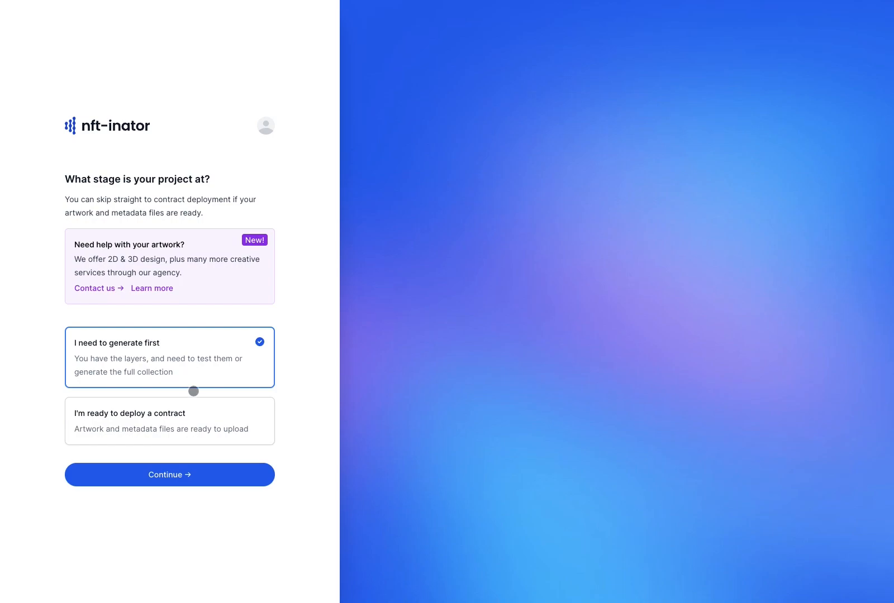
click(185, 473)
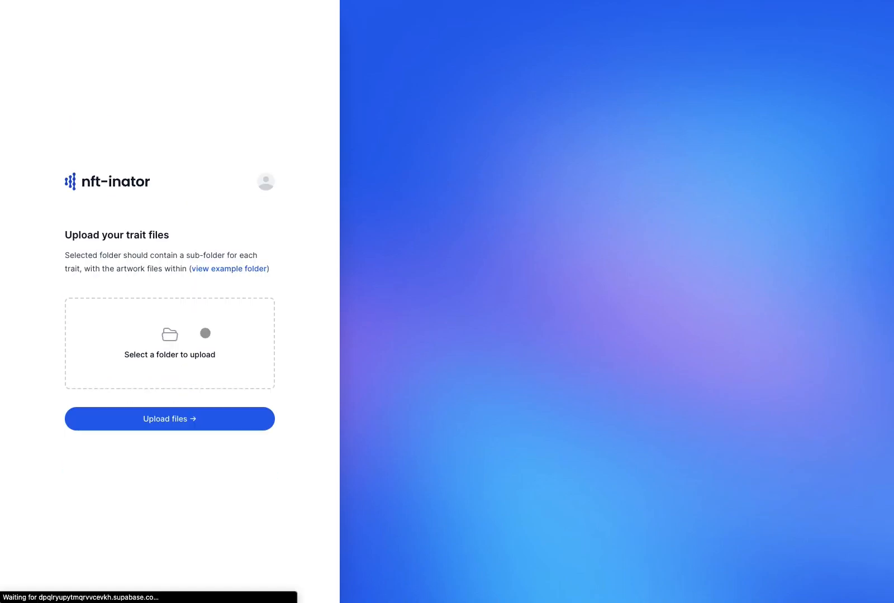
Upload the trait root folder and allow the browser to view its files
click(195, 343)
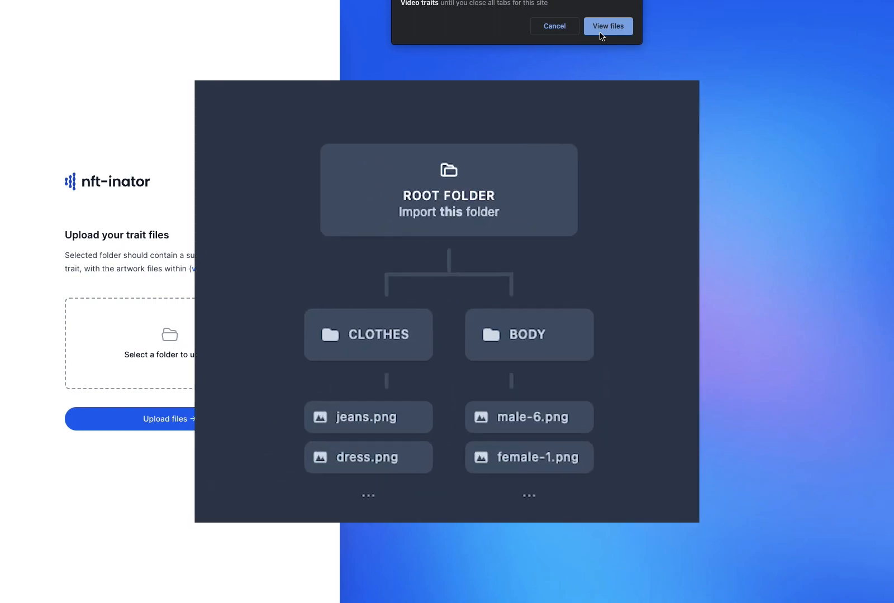
click(607, 26)
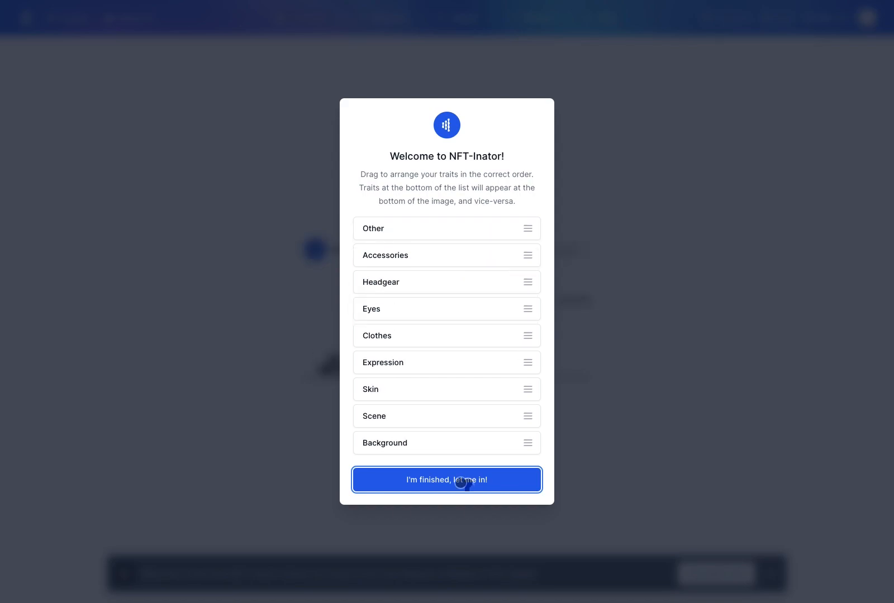
Accept the trait layer order and browse the Prototype editor's trait panel
click(460, 479)
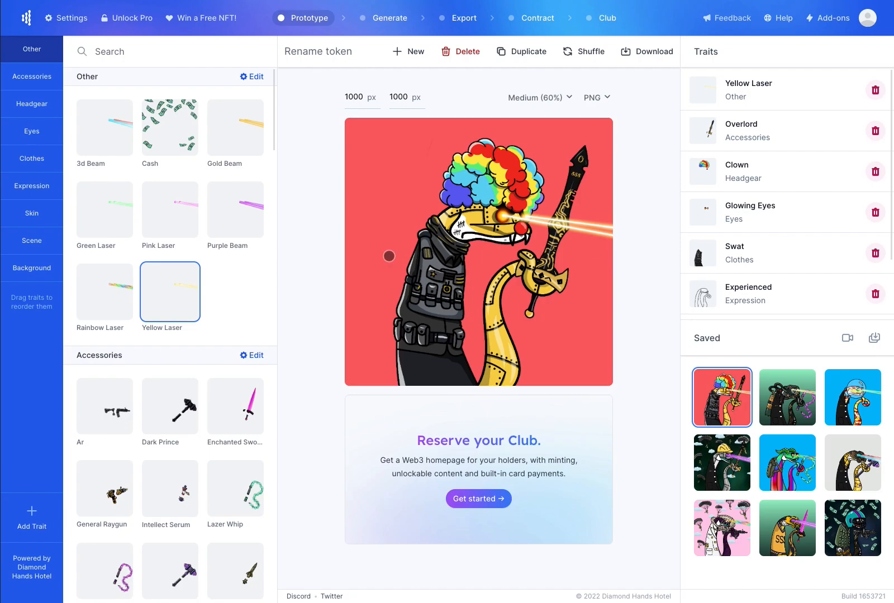
scroll(167, 236, down, 5)
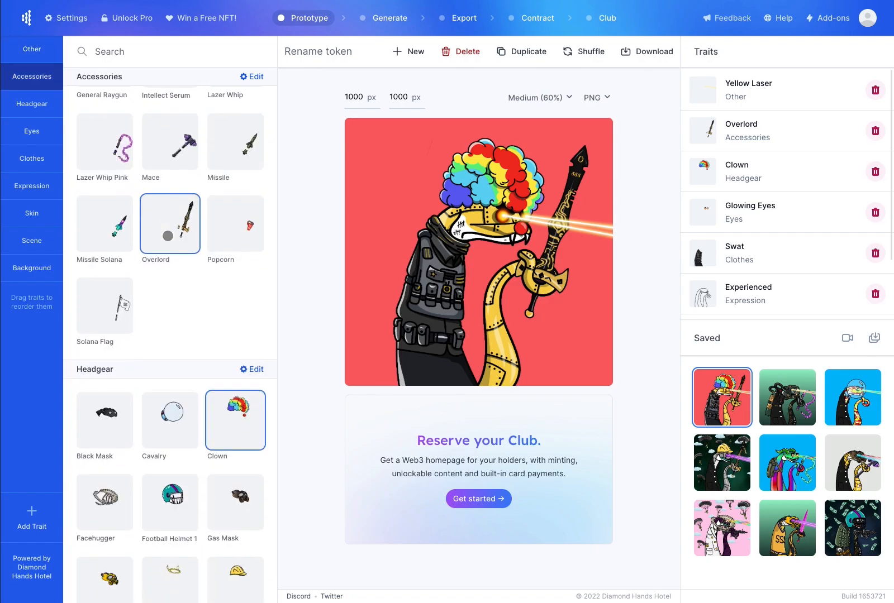
scroll(168, 235, down, 5)
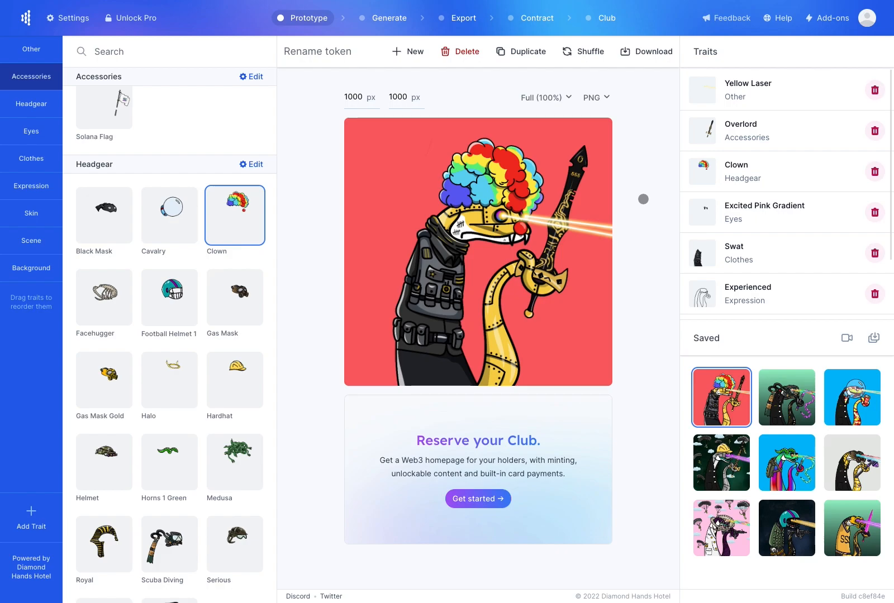
Start a new token with Sunrays background, Paratroopers, Tattoos Black skin and Mystery expression
click(406, 51)
scroll(197, 343, down, 20)
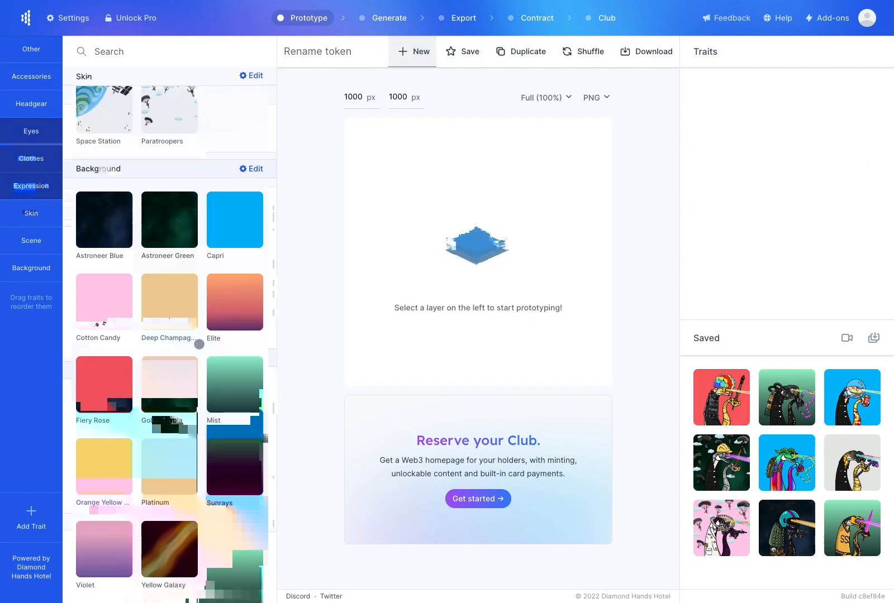
click(231, 461)
scroll(200, 365, up, 4)
click(182, 345)
scroll(188, 316, up, 4)
click(182, 296)
scroll(181, 312, up, 9)
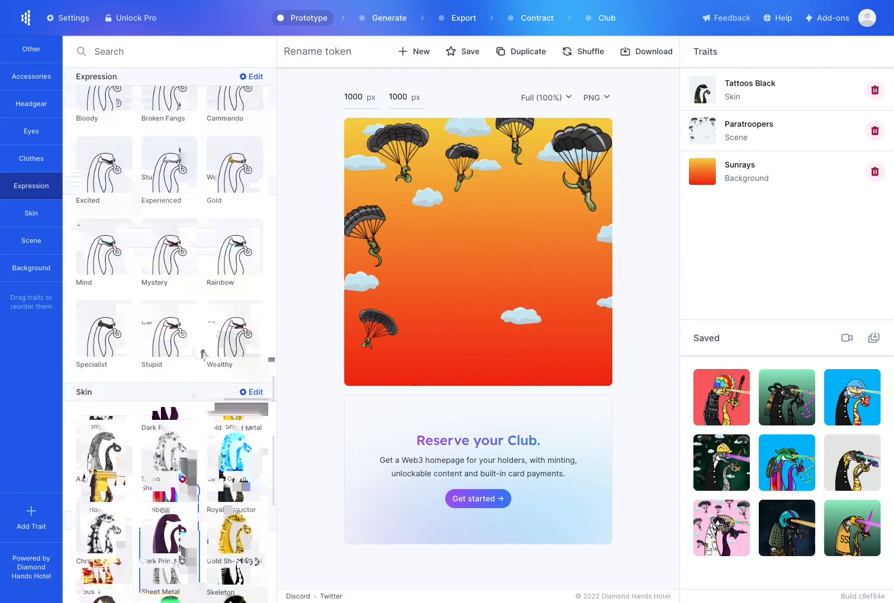
click(182, 334)
scroll(183, 335, up, 7)
Add Football Jersey 3, Bloodshot eyes, Royal headgear, Enchanted Sword and Pink Laser
click(221, 314)
scroll(205, 385, up, 8)
click(169, 273)
scroll(167, 335, up, 6)
click(100, 412)
scroll(140, 363, up, 8)
click(235, 276)
scroll(229, 363, up, 3)
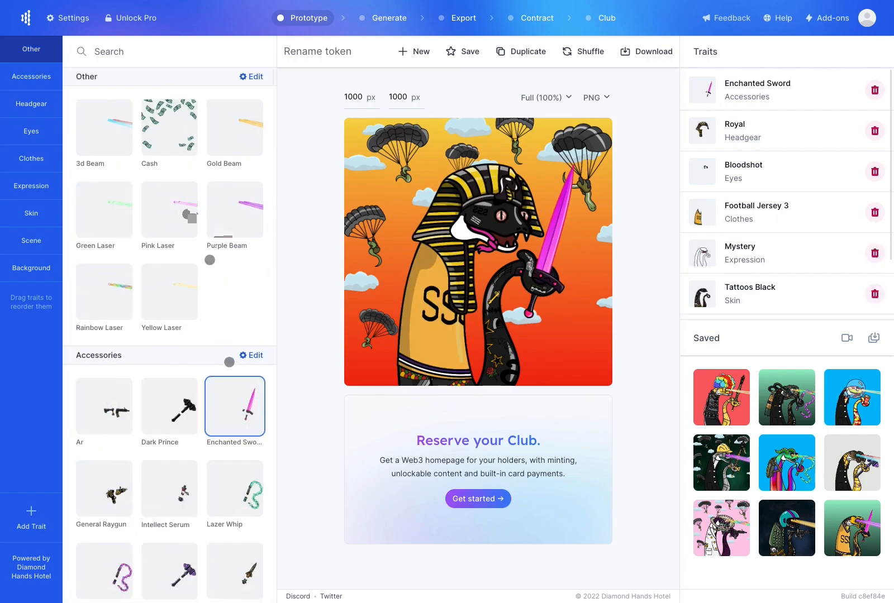
click(169, 210)
Rename the token to 'Snek 1' and save it
click(339, 53)
text(Snek 1)
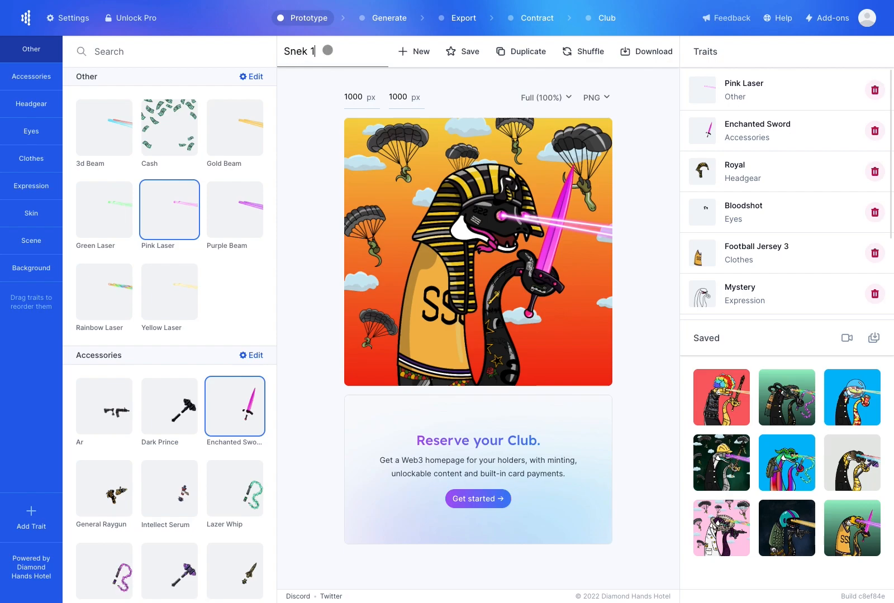
click(314, 109)
click(460, 54)
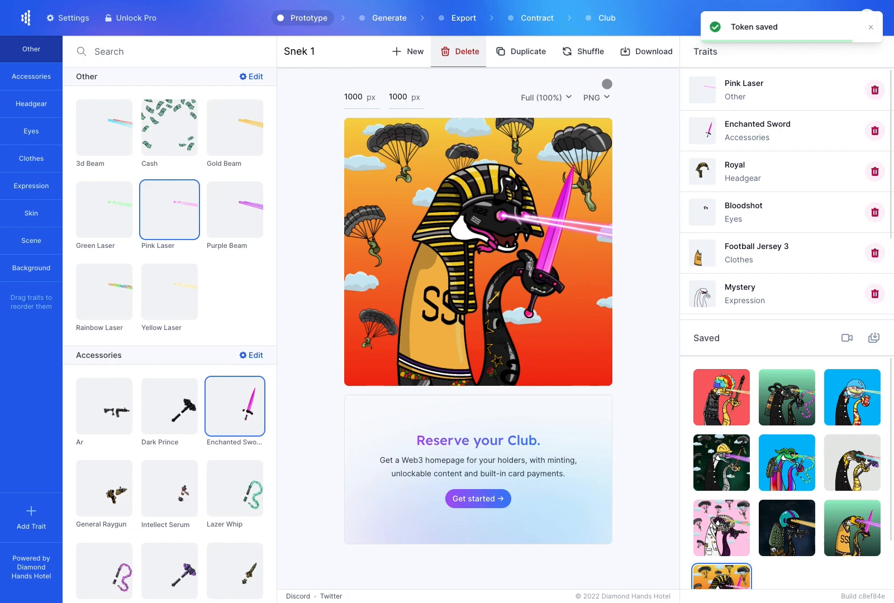
Duplicate Snek 1, shuffle all of the copy's traits, and save it
click(508, 52)
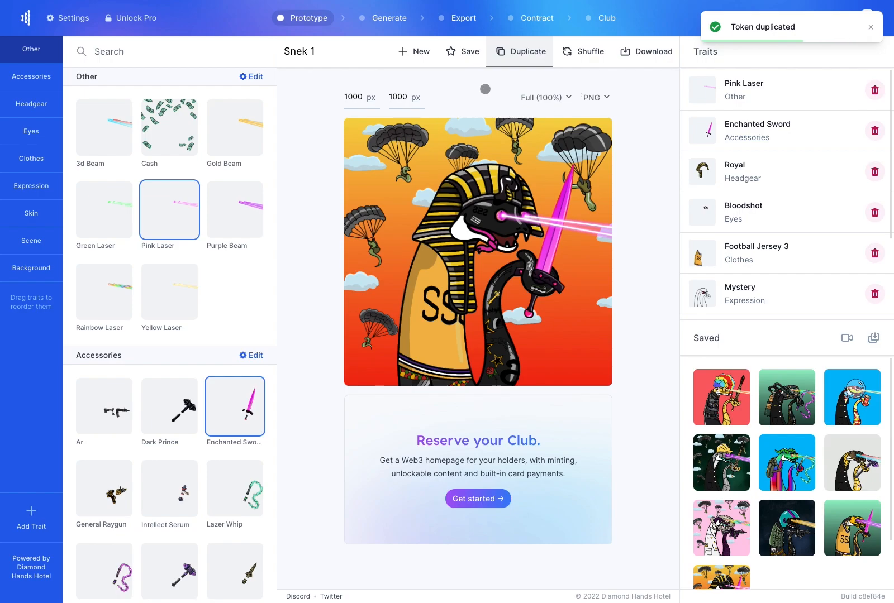
click(581, 56)
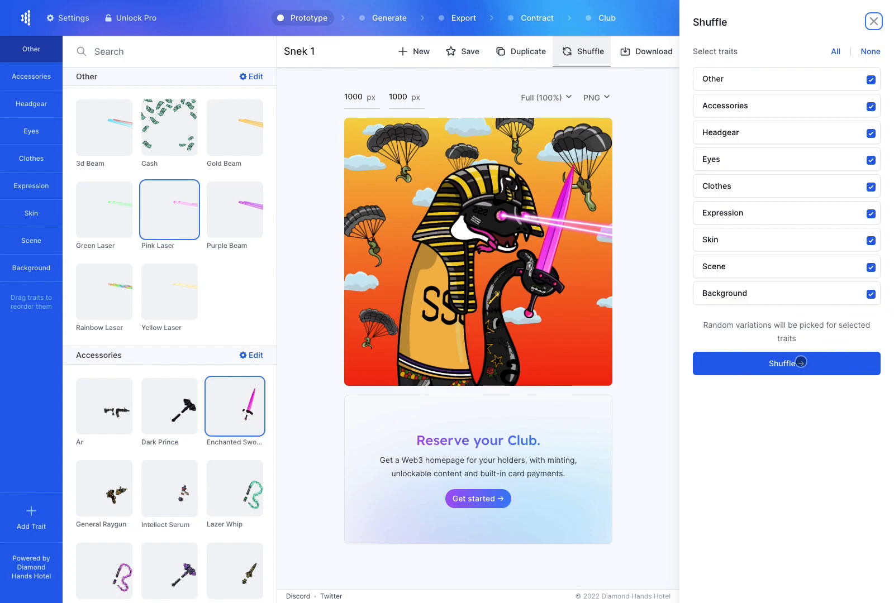
click(800, 362)
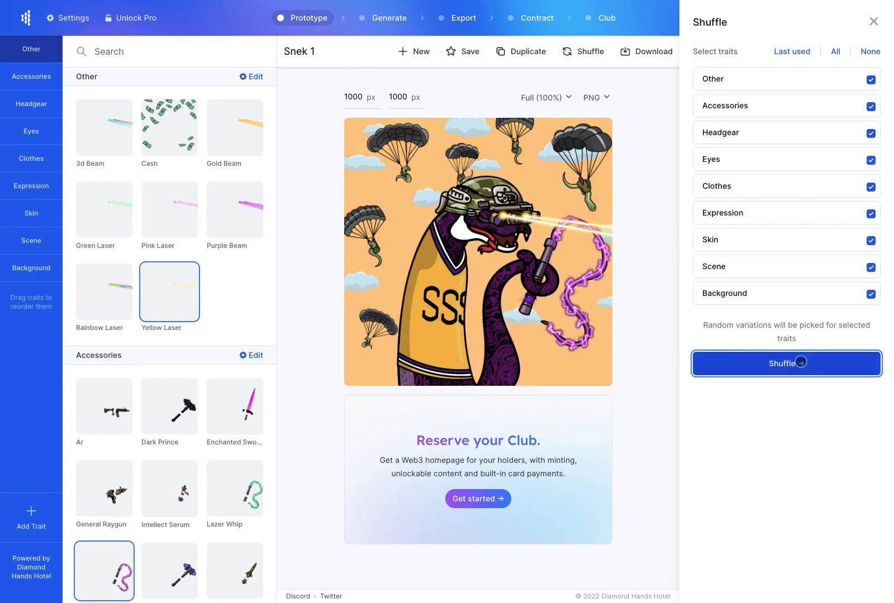
click(668, 207)
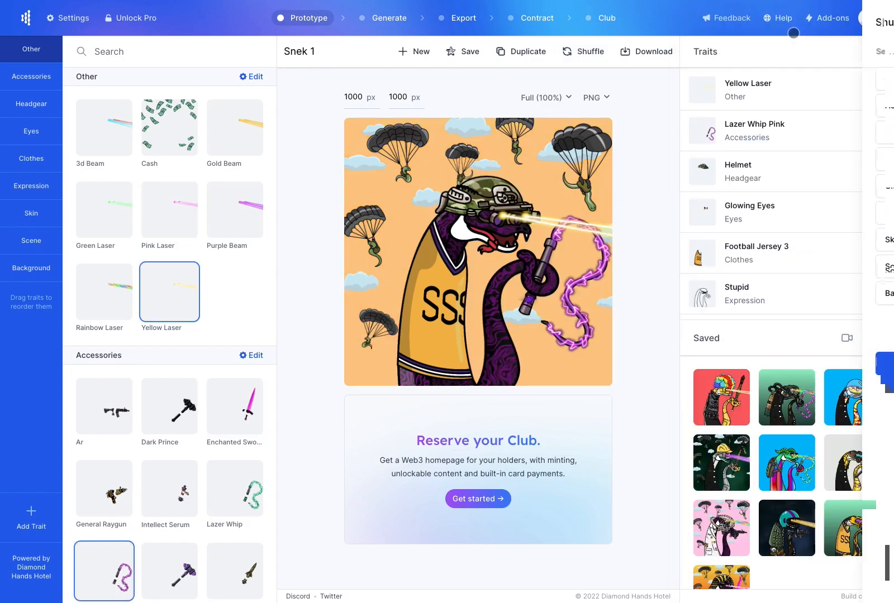
click(465, 51)
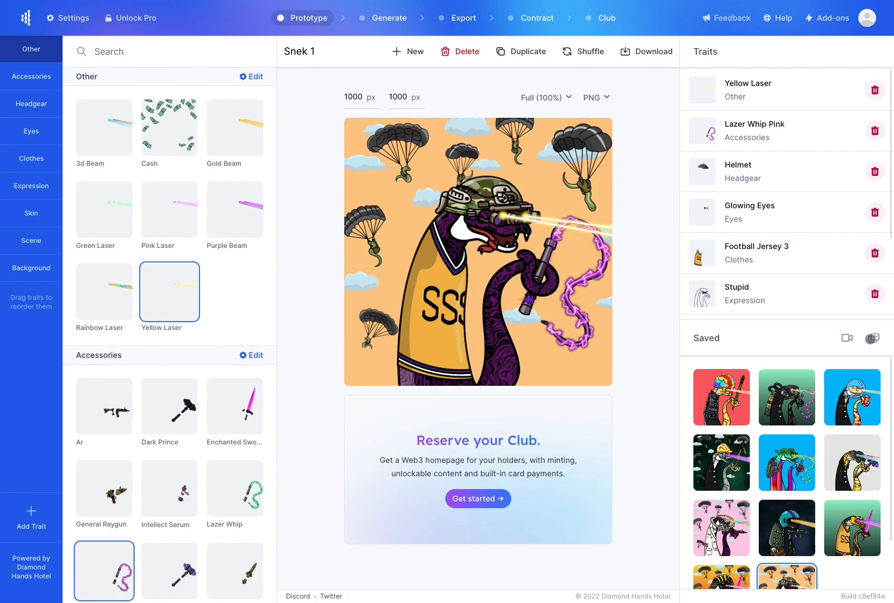
Download the promo video of the saved tokens
click(846, 338)
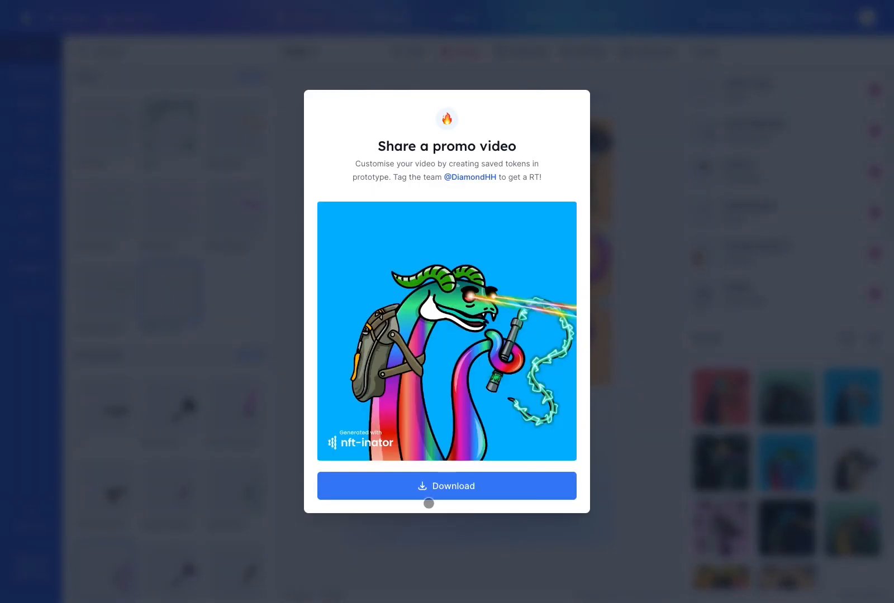
click(435, 491)
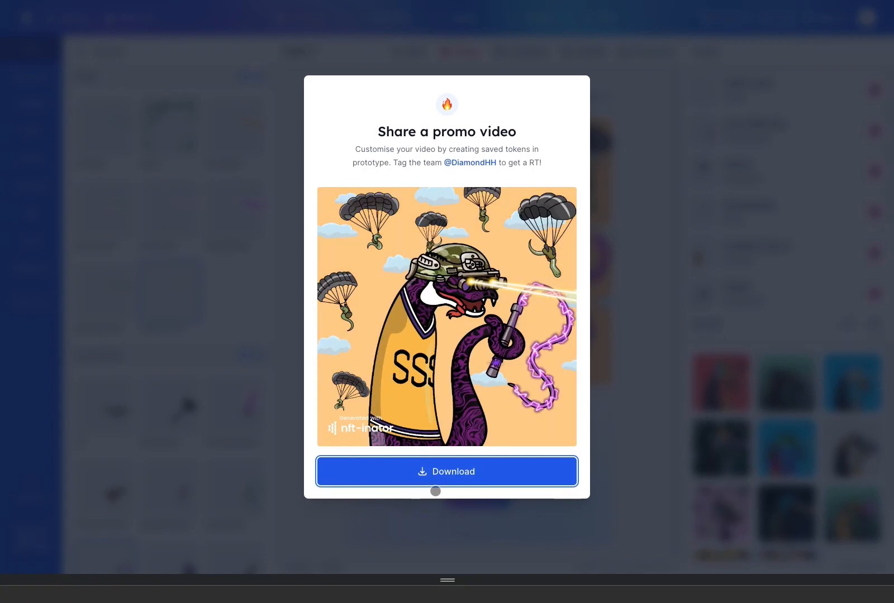
click(644, 283)
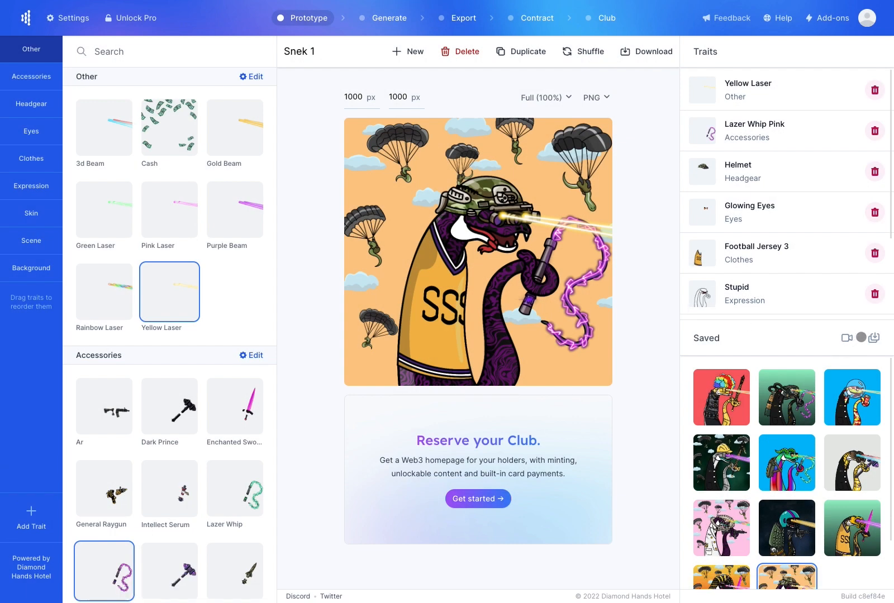
Generate images and metadata for the saved tokens, then return to the editor
click(871, 337)
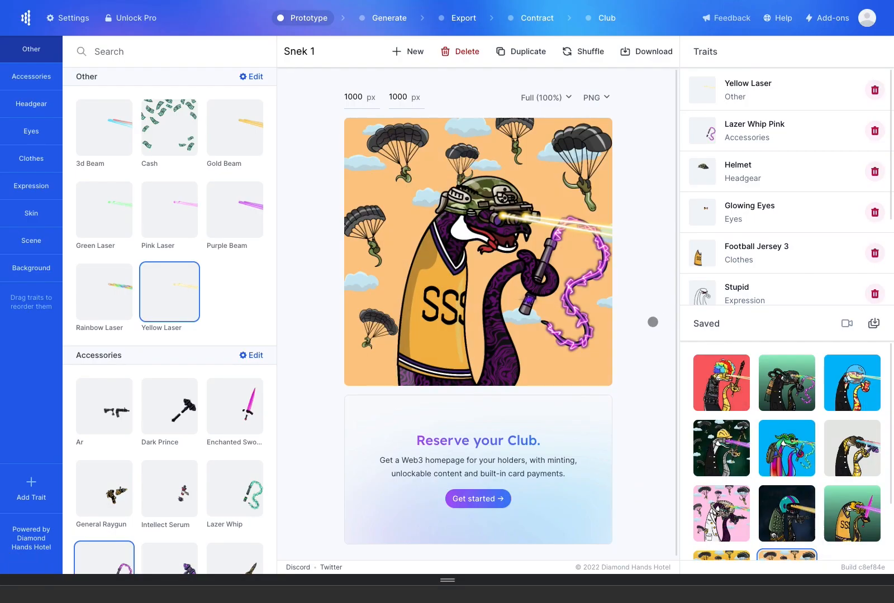
scroll(718, 413, down, 5)
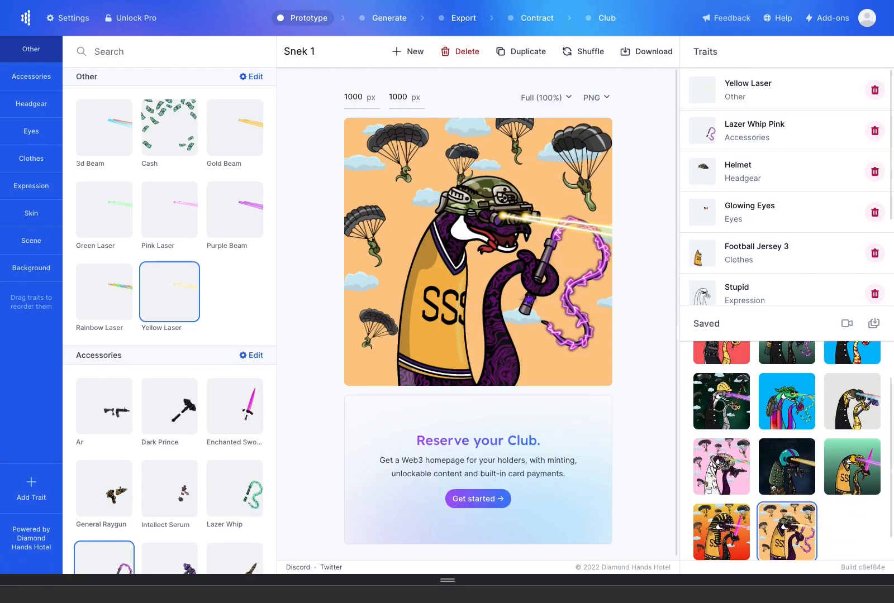
scroll(720, 433, up, 5)
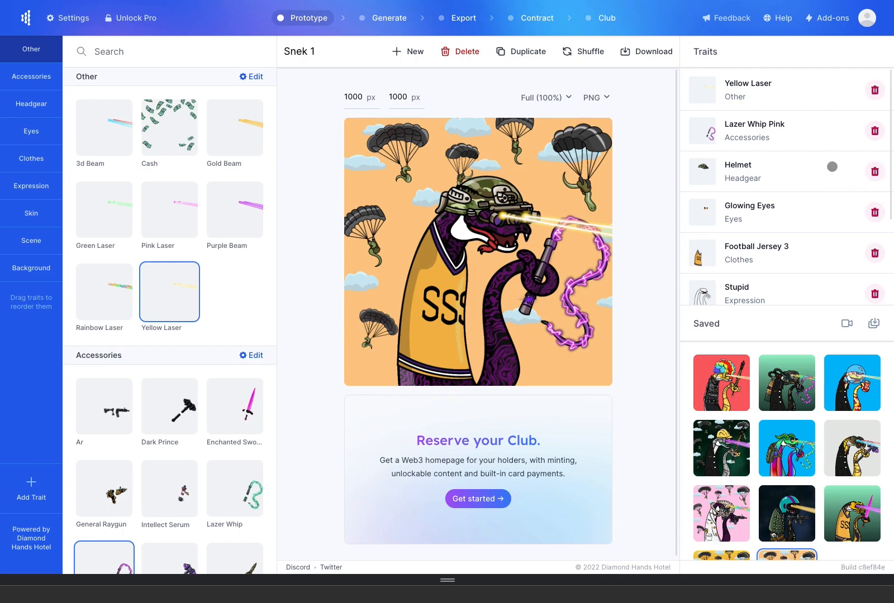
Replace the shuffled copy's Lazer Whip Pink with the Enchanted Sword
scroll(824, 447, down, 2)
click(874, 131)
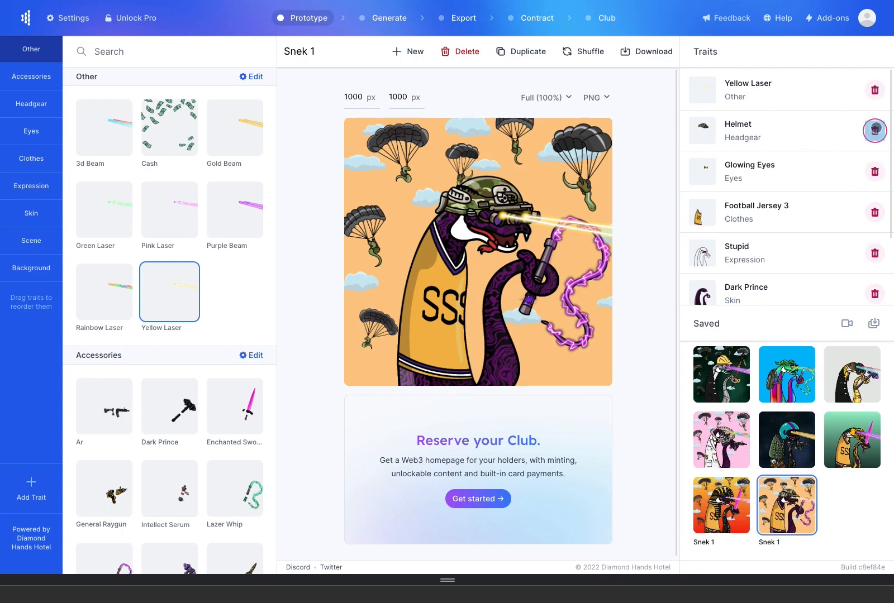
scroll(223, 262, down, 3)
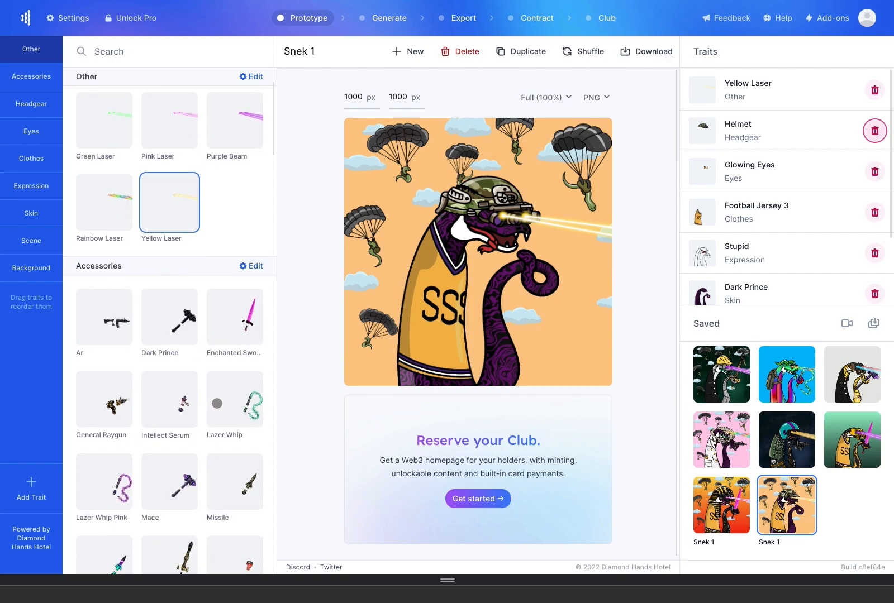
click(239, 253)
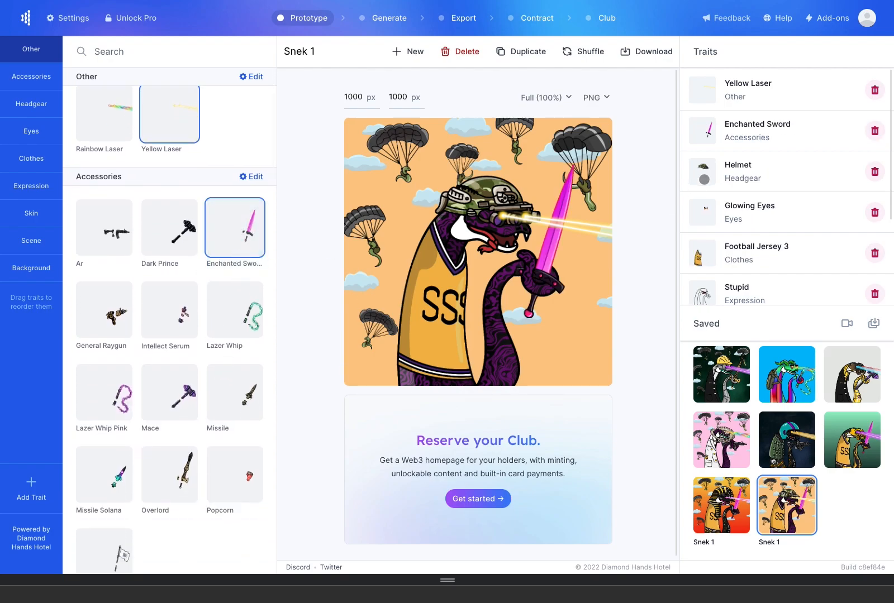
On the dark football-helmet saved token, replace Gold Beam with Cash
scroll(754, 157, down, 3)
scroll(758, 170, up, 3)
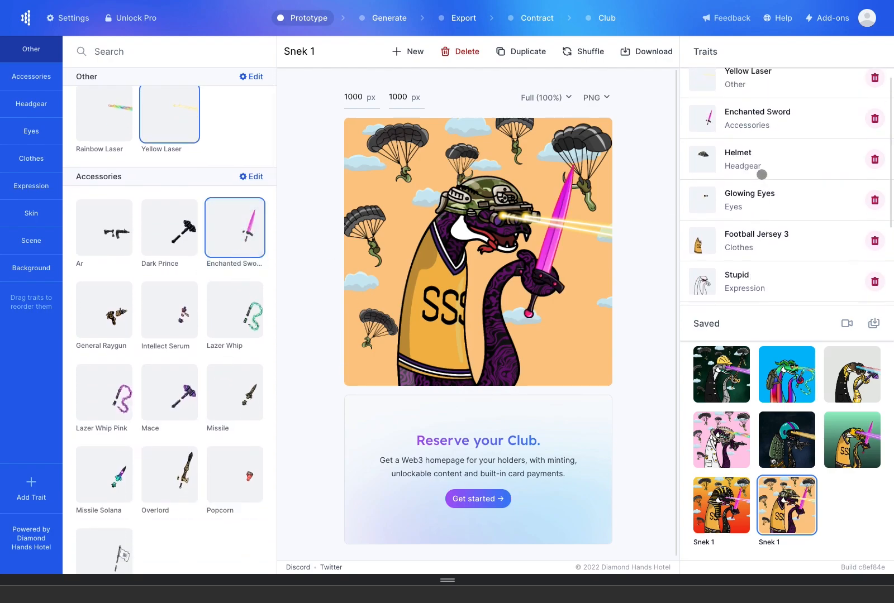
click(781, 437)
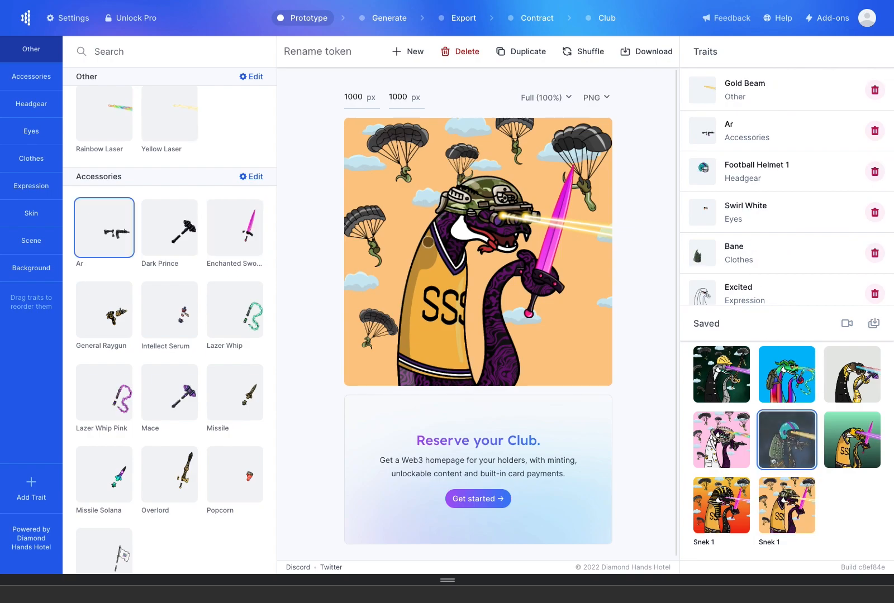
scroll(237, 232, up, 3)
click(169, 127)
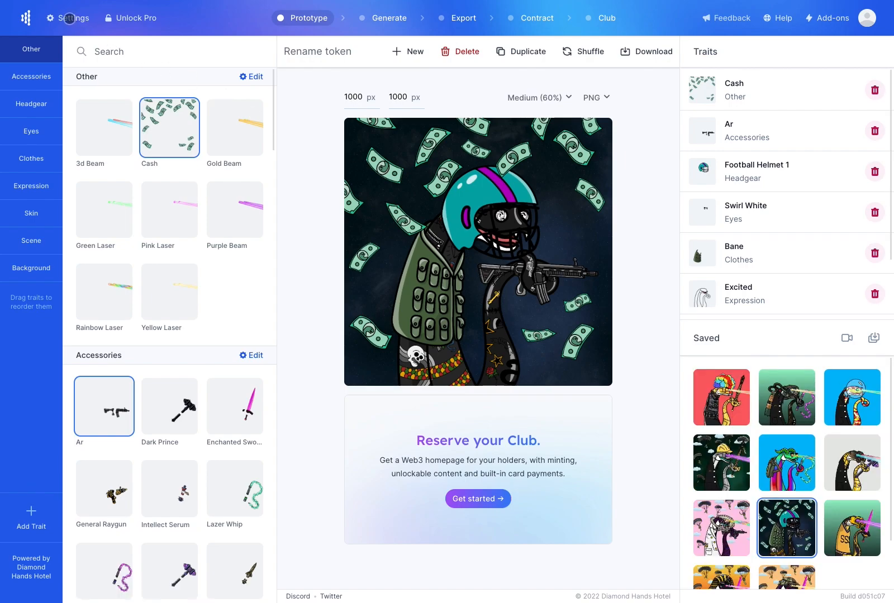
click(68, 18)
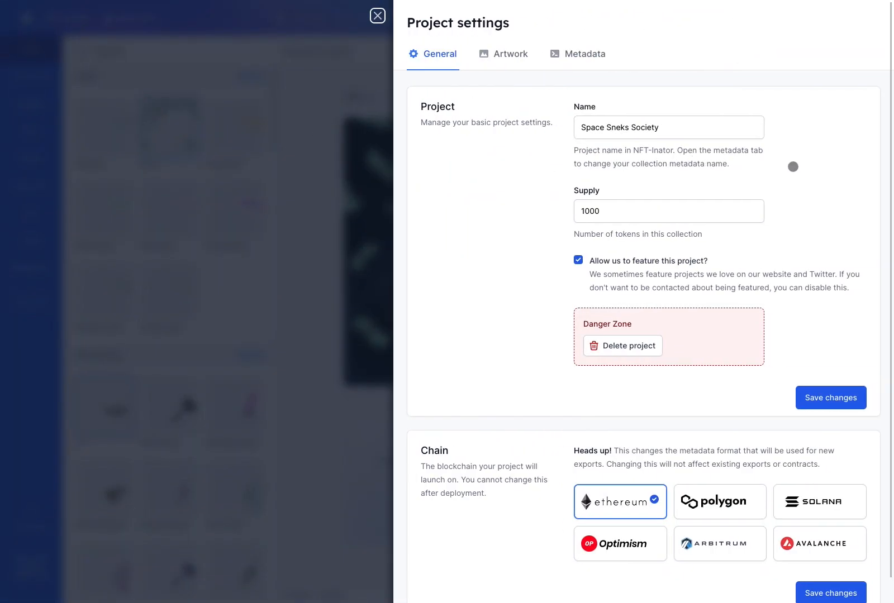
click(525, 60)
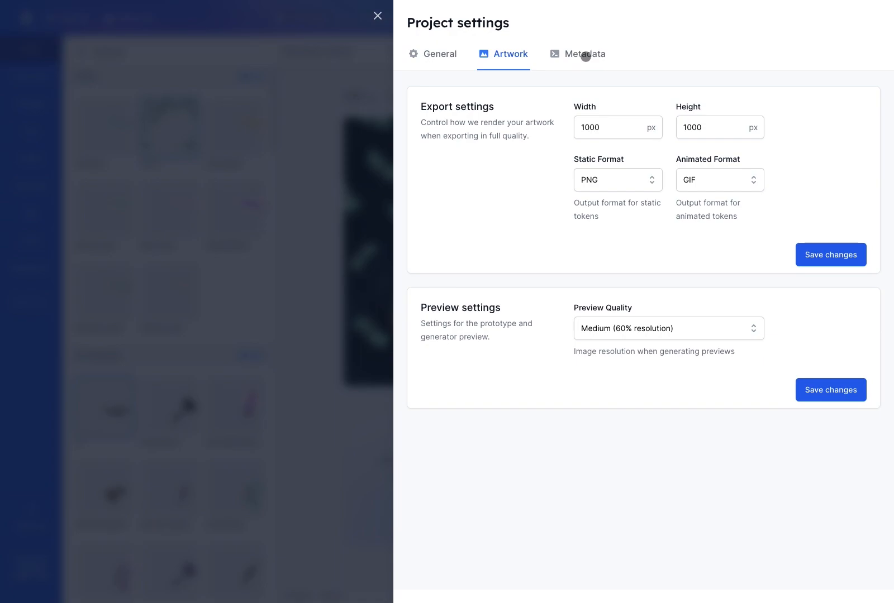
click(585, 56)
scroll(781, 157, down, 8)
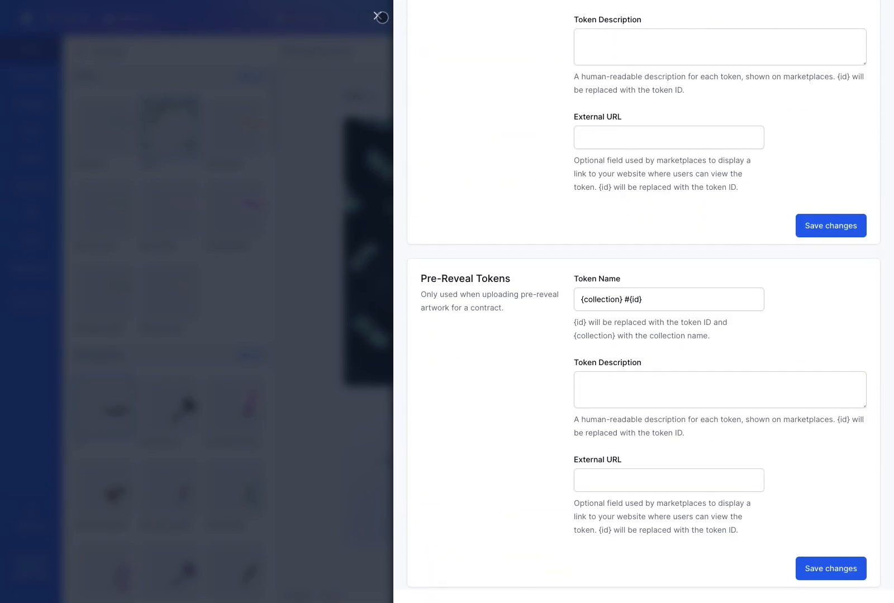
click(378, 15)
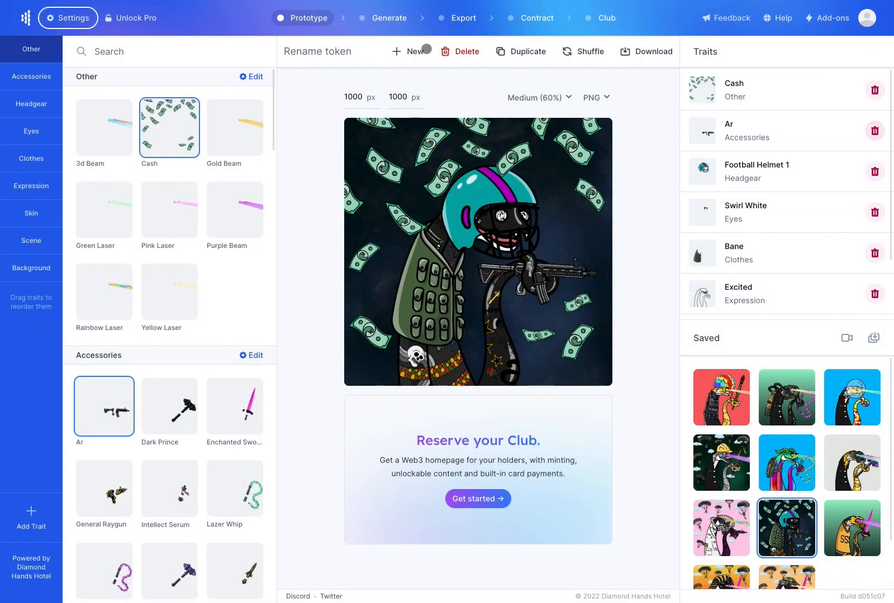
Regenerate the 1,000-token Space Sneks Society set with saved tokens included randomly
click(391, 20)
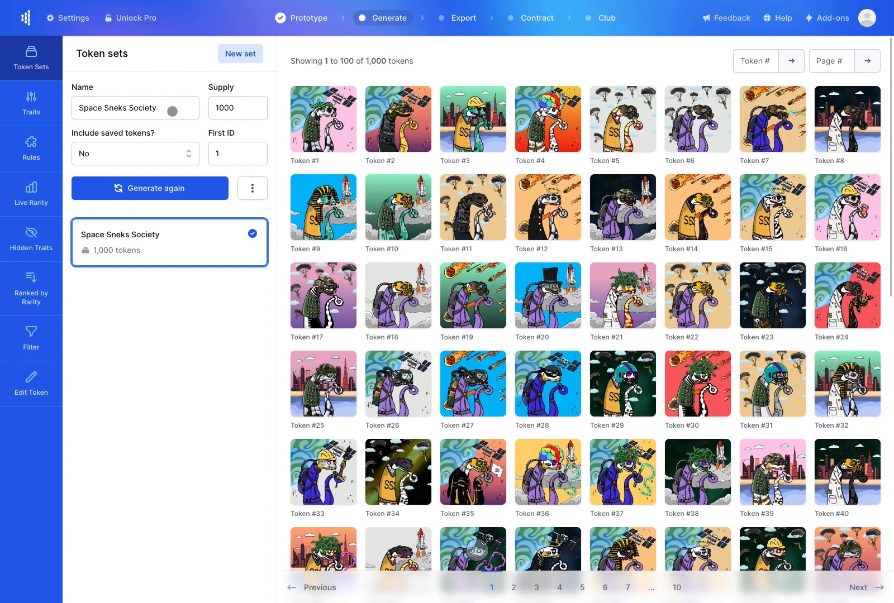
click(171, 111)
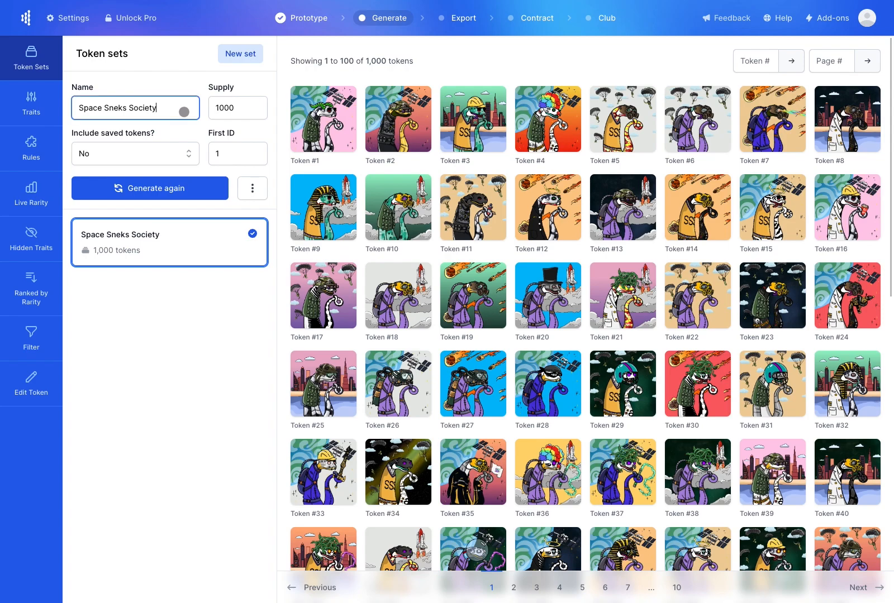
click(247, 110)
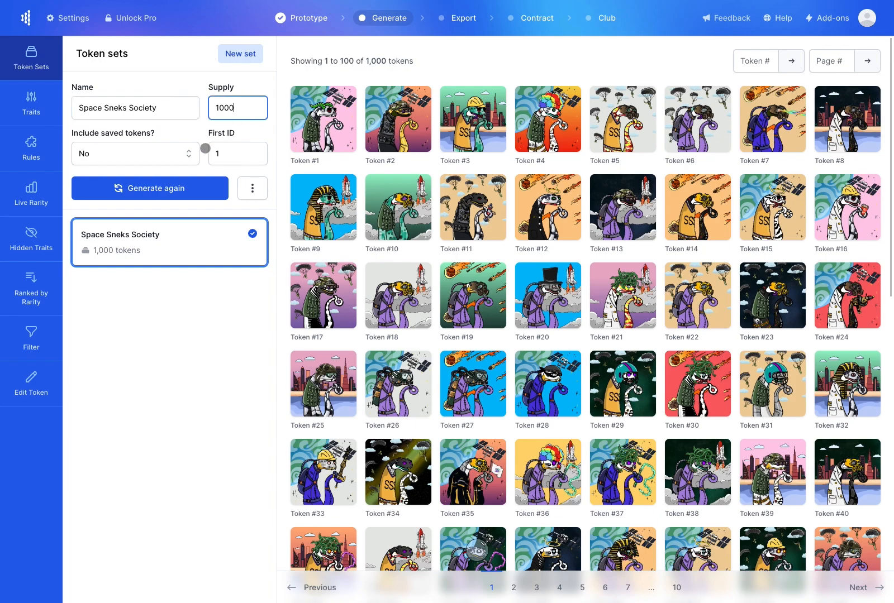
click(187, 153)
click(156, 228)
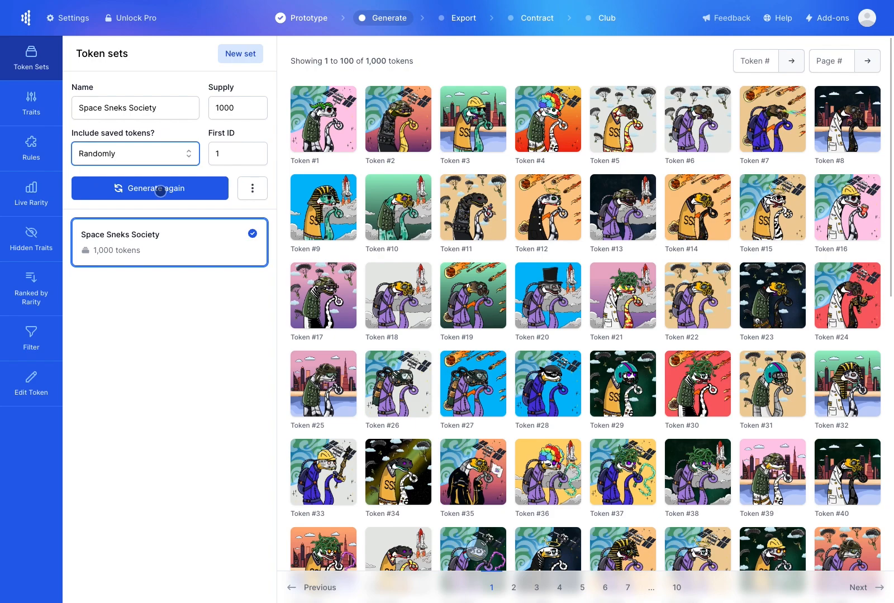
click(161, 190)
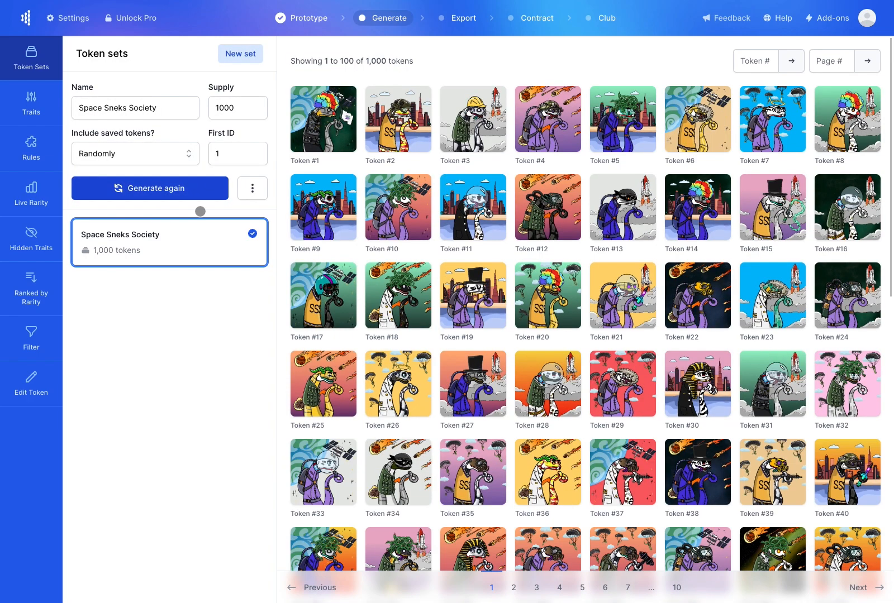
Set the Other trait's Empty Probability to 80% and save its trait settings
click(38, 100)
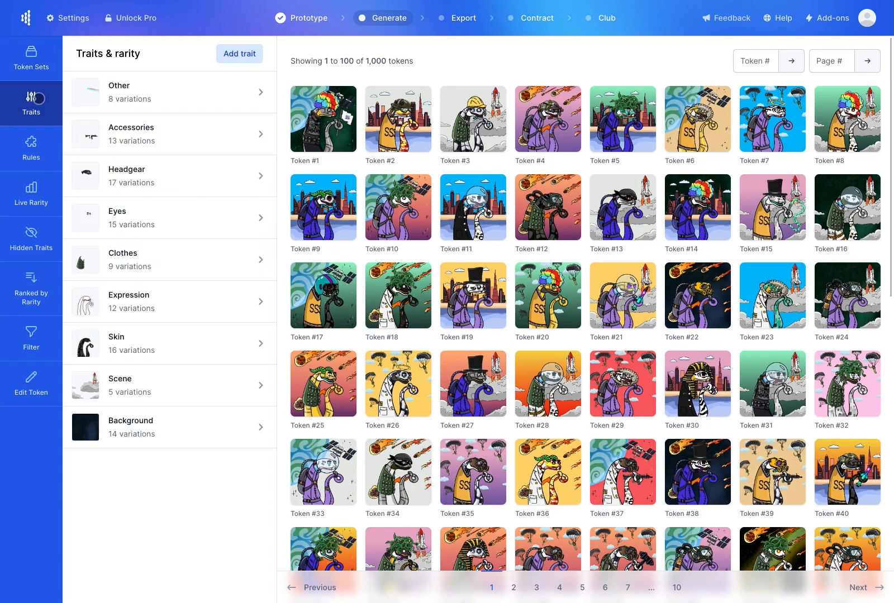
click(204, 89)
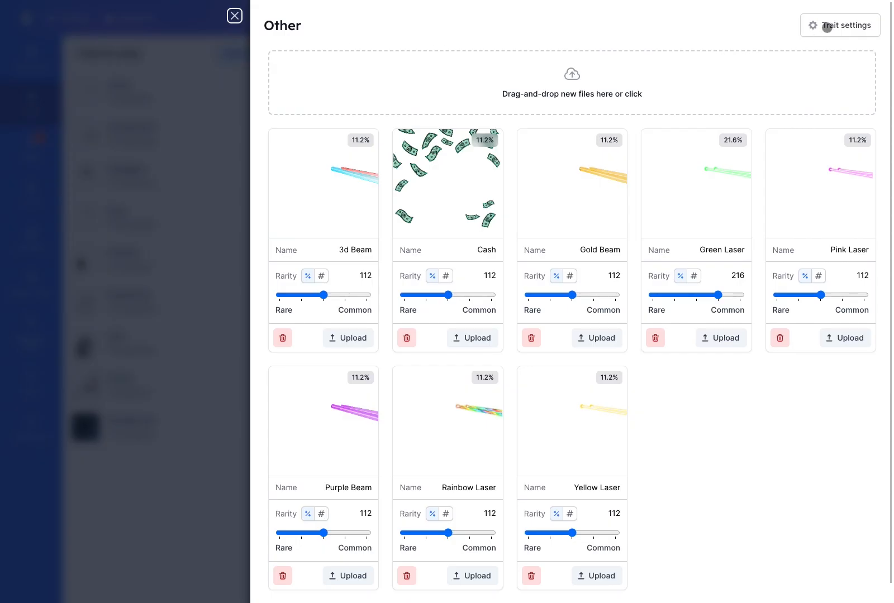
click(826, 27)
drag(673, 261, 818, 267)
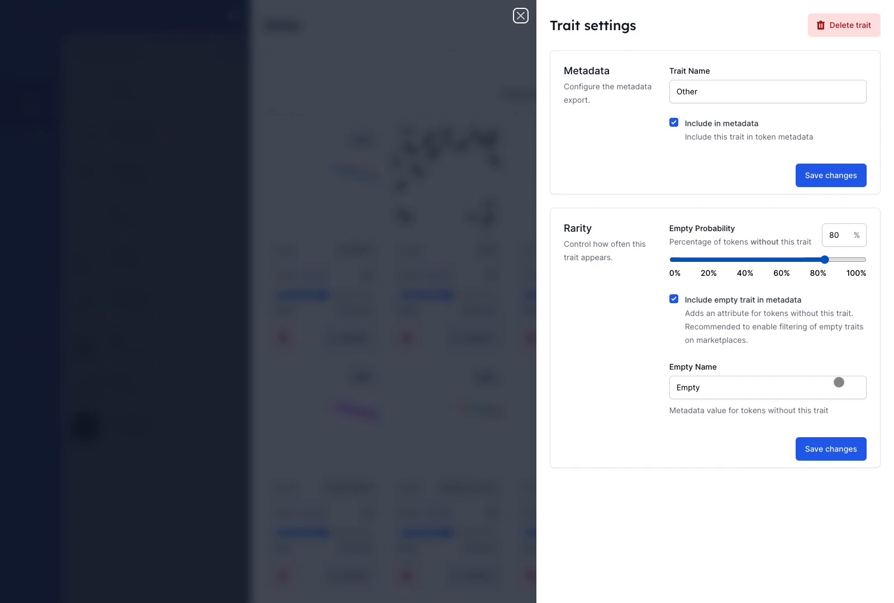
click(837, 447)
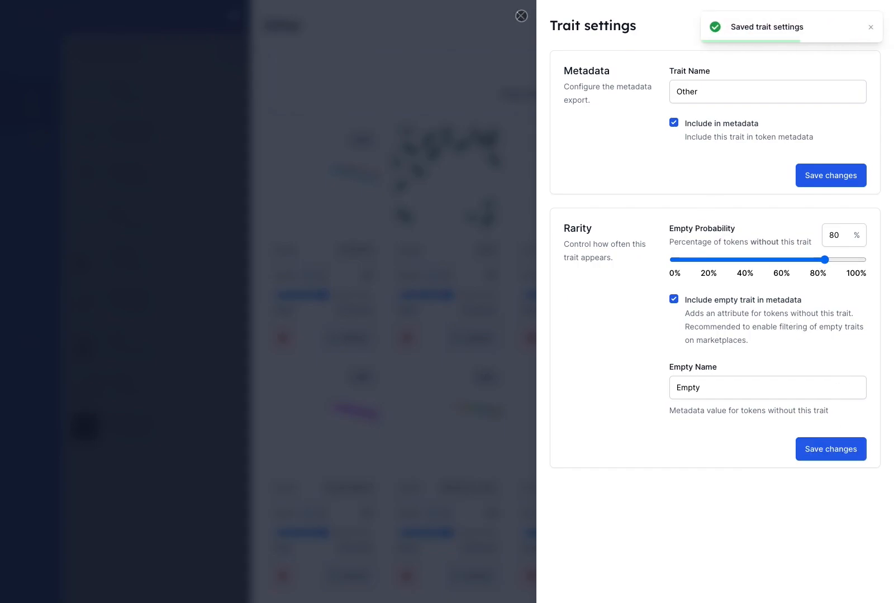
click(520, 15)
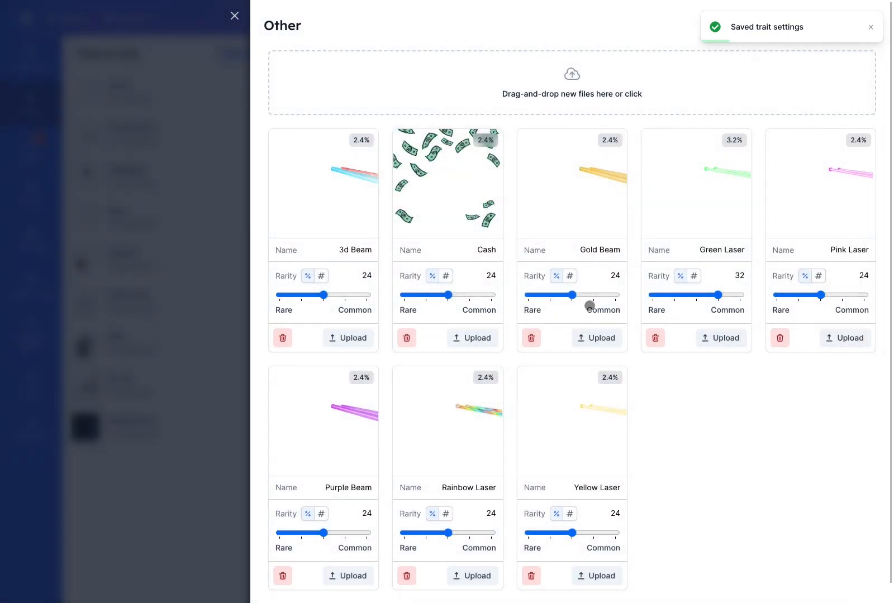
Make Gold Beam rarest, make Yellow Laser, Rainbow Laser and Purple Beam rarer, and raise Green Laser
drag(572, 295, 534, 296)
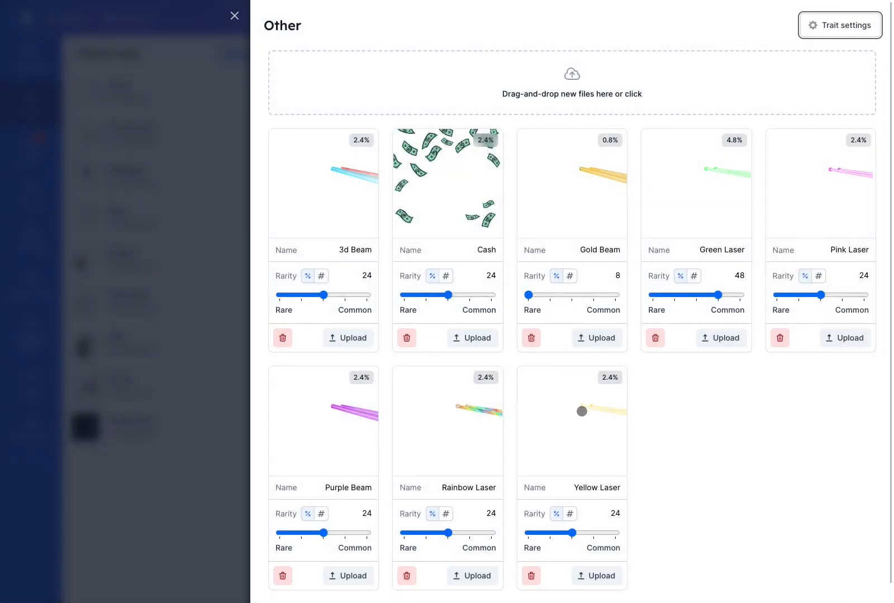
scroll(580, 414, down, 1)
mouse_move(570, 514)
mouse_down()
mouse_move(528, 515)
mouse_move(567, 516)
mouse_move(555, 517)
mouse_up()
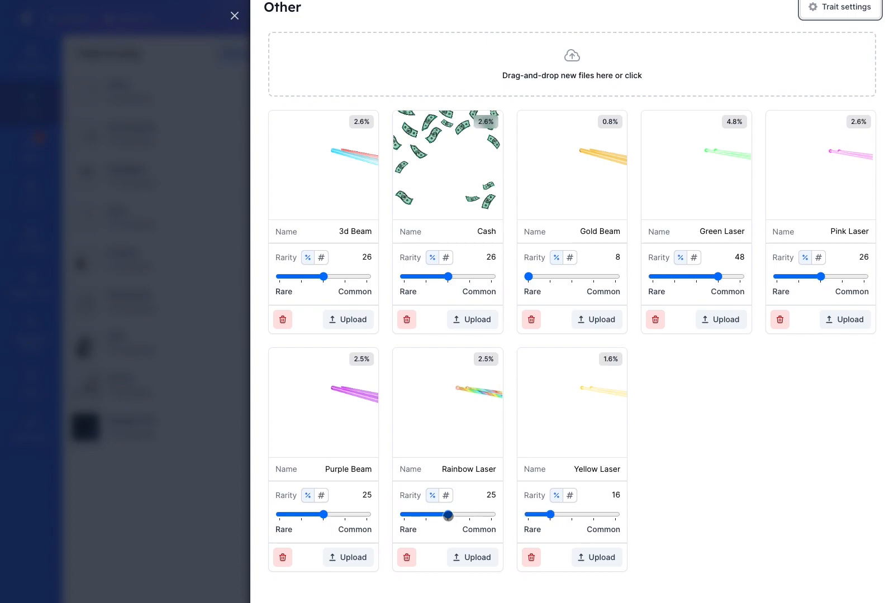
drag(447, 514, 407, 514)
drag(324, 514, 301, 514)
drag(727, 277, 743, 277)
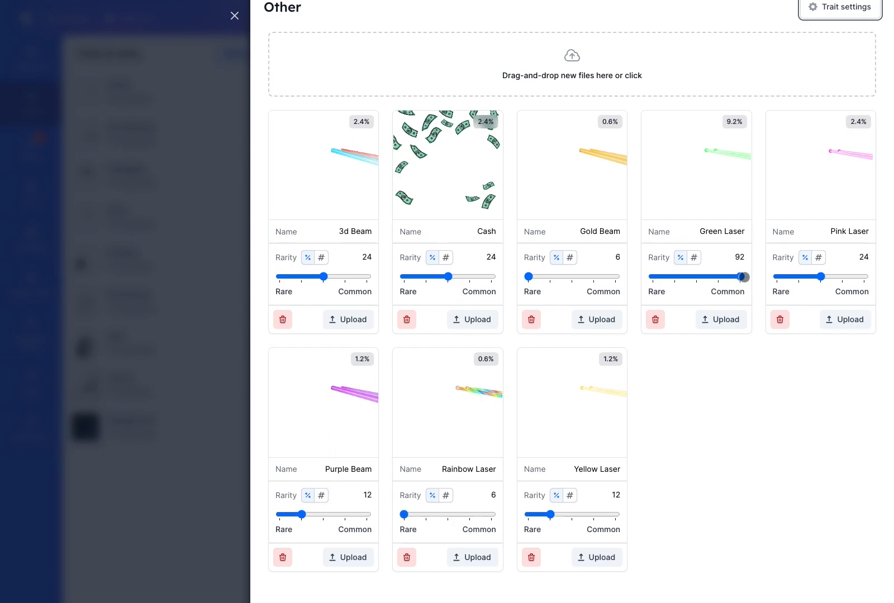
scroll(798, 258, up, 1)
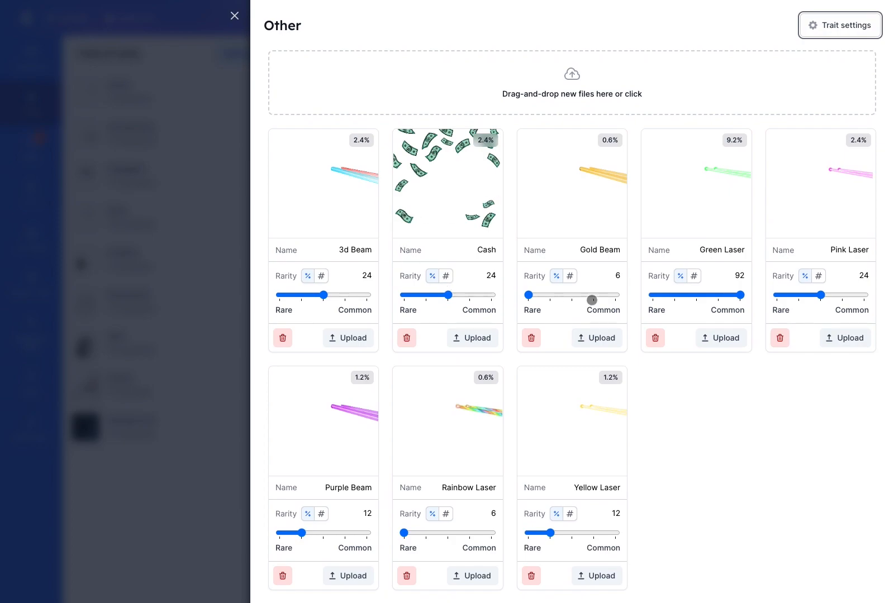
Fix Pink Laser's supply at 10 tokens and close the Other variations panel
click(820, 276)
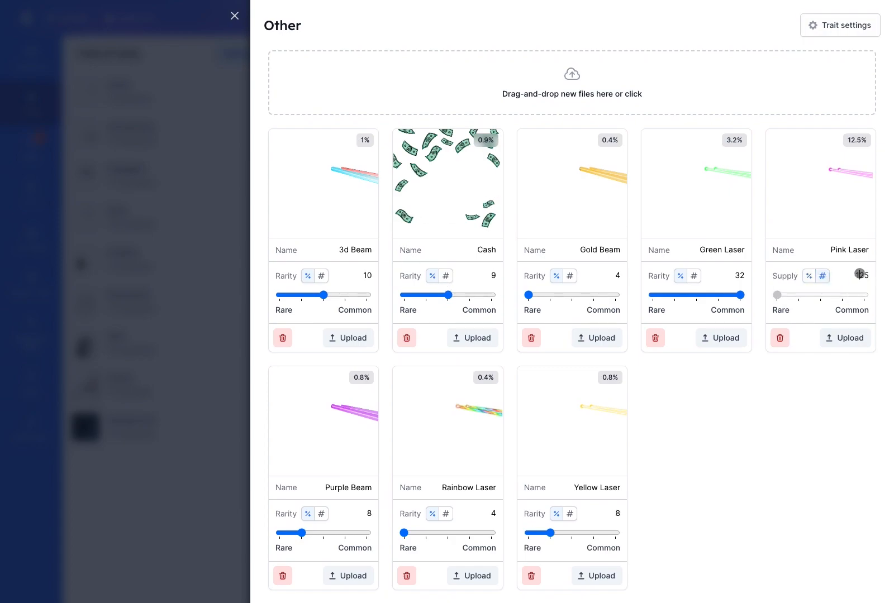
key(BackSpace)
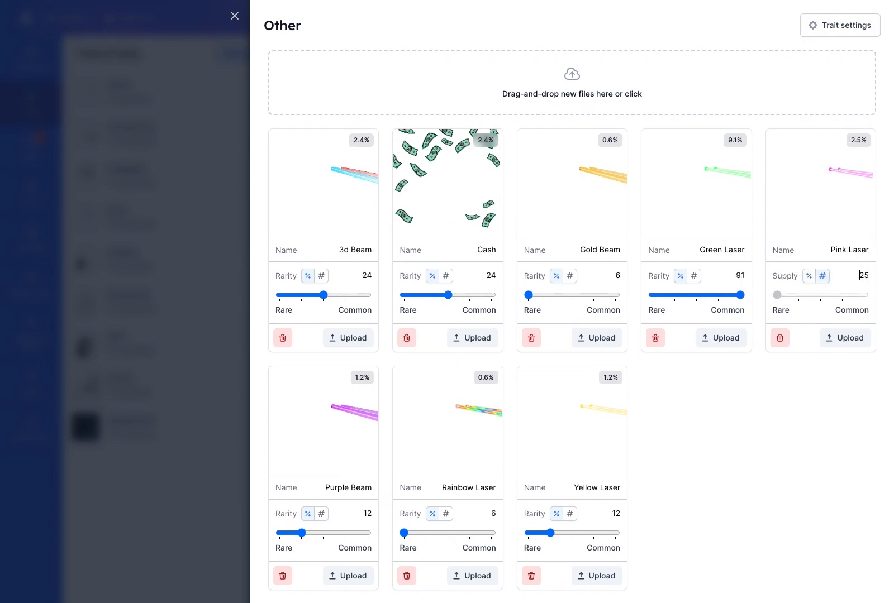
key(BackSpace)
key(BackSpace)
text(10)
click(233, 15)
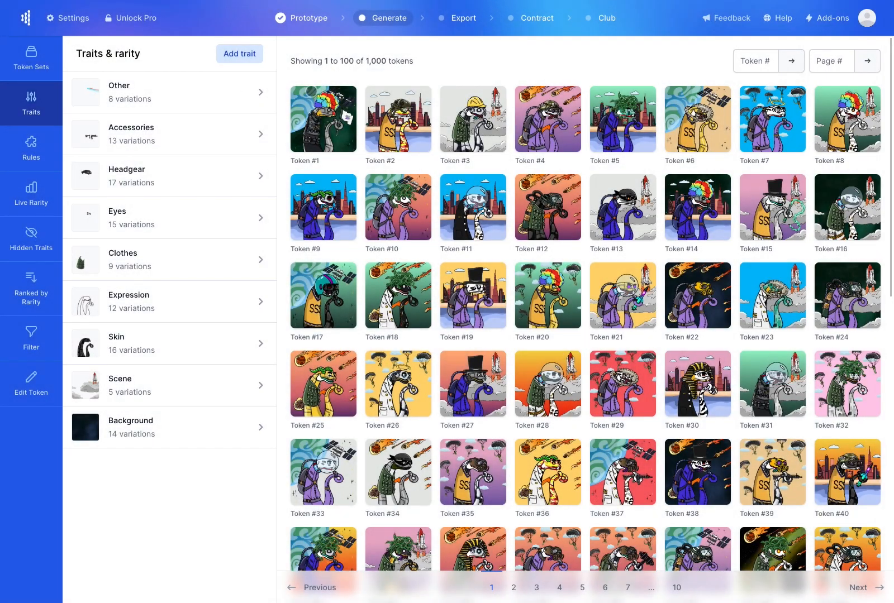
Add and save a rule that Other: Gold Beam doesn't mix with Clothes: Football Jersey 3
click(39, 156)
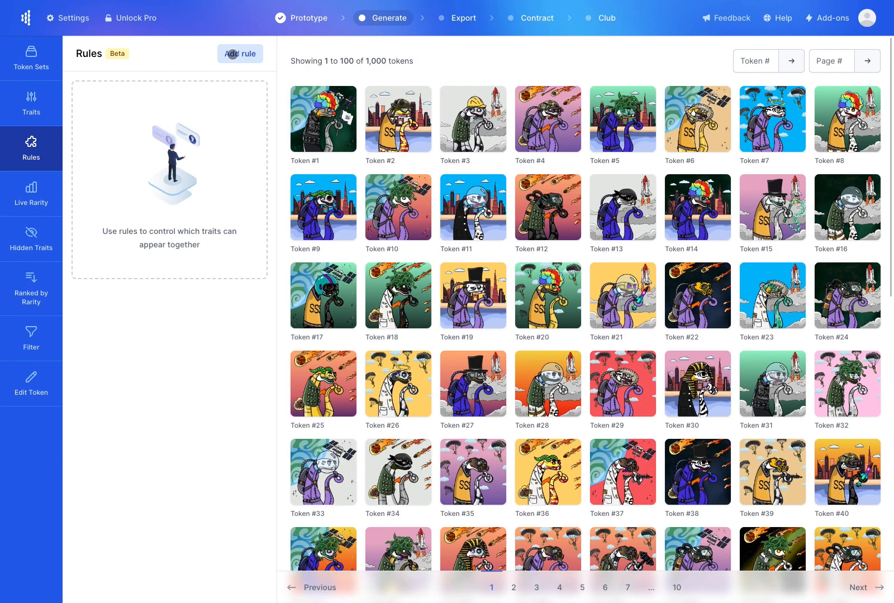
click(232, 54)
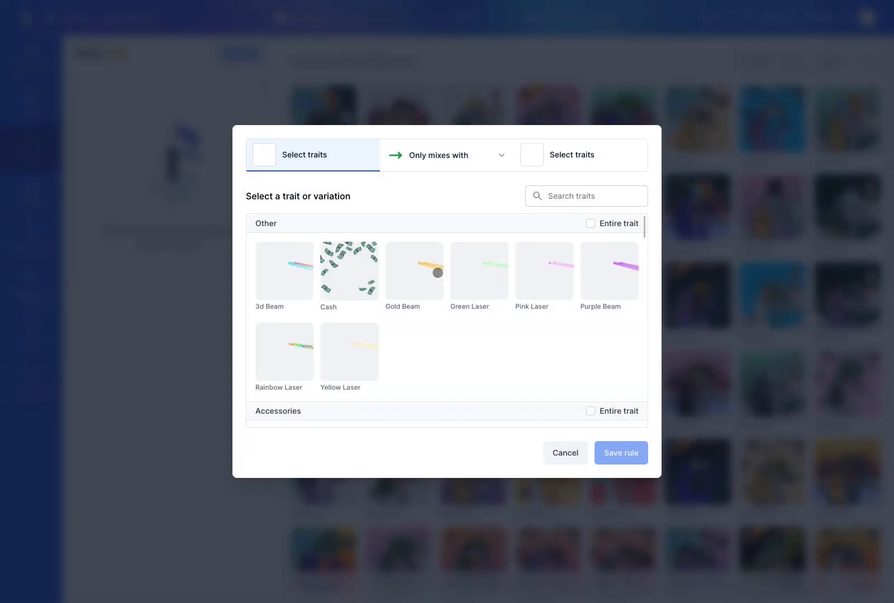
click(420, 267)
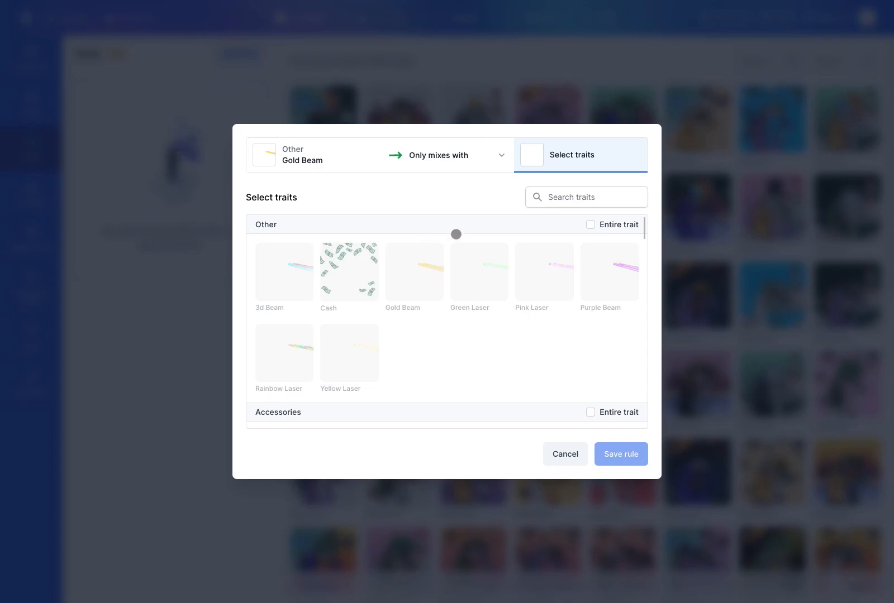
scroll(501, 343, down, 5)
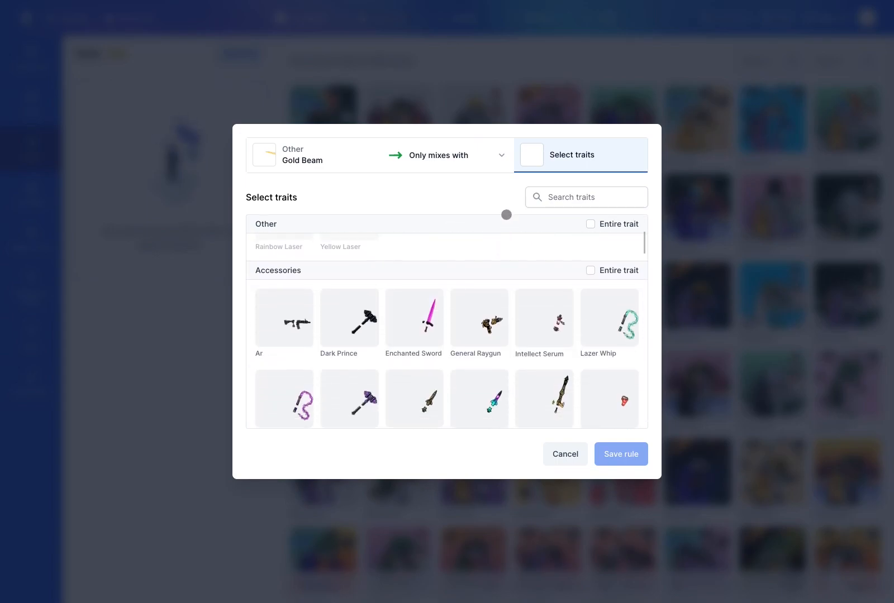
scroll(489, 266, down, 10)
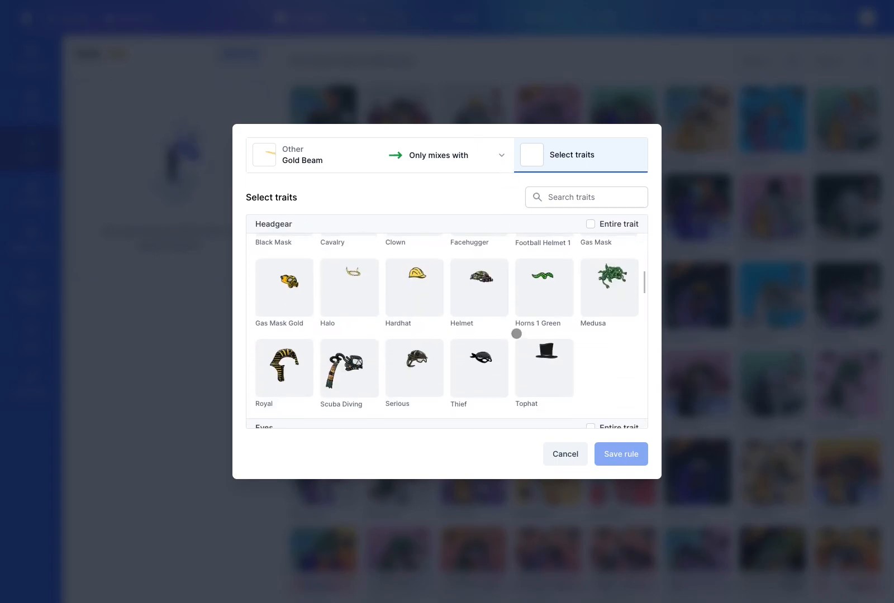
scroll(518, 362, down, 4)
scroll(490, 263, up, 3)
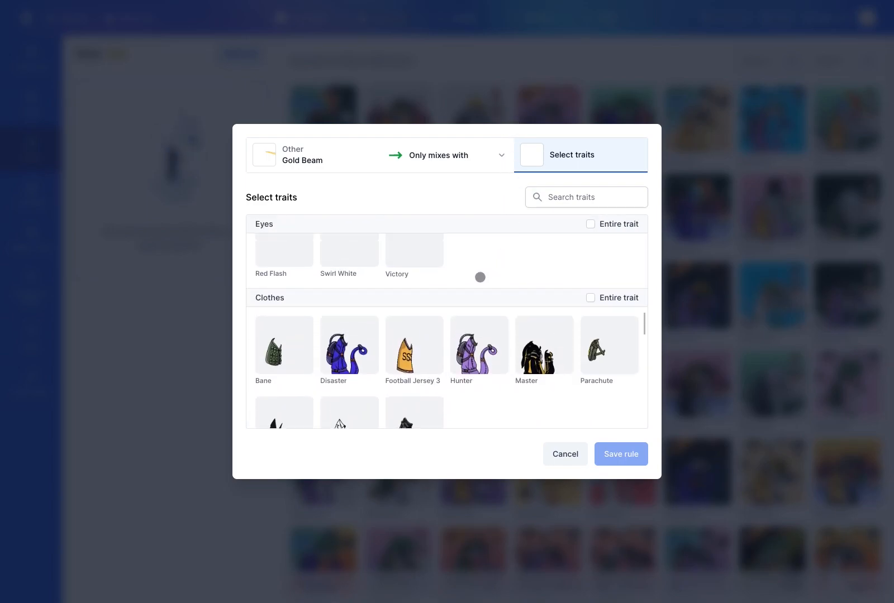
click(408, 350)
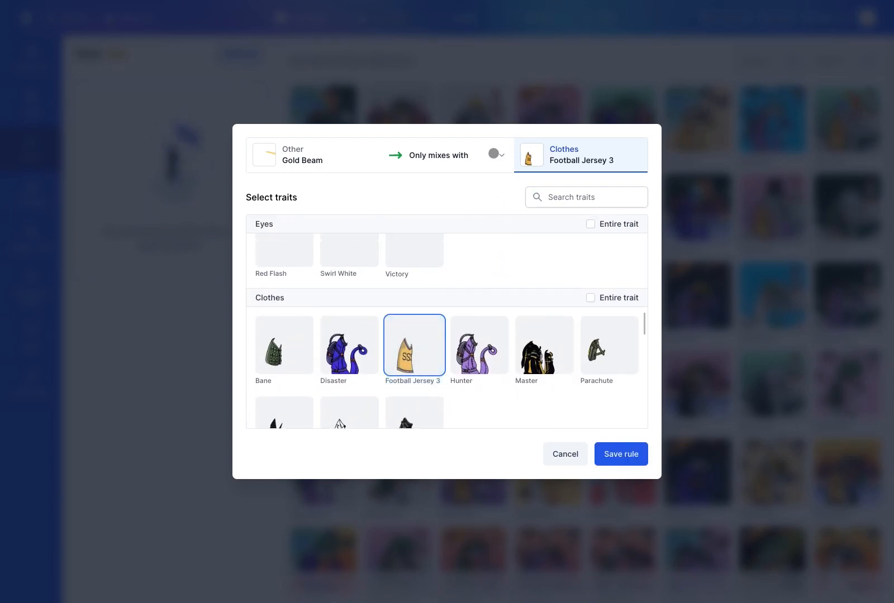
click(495, 155)
click(463, 219)
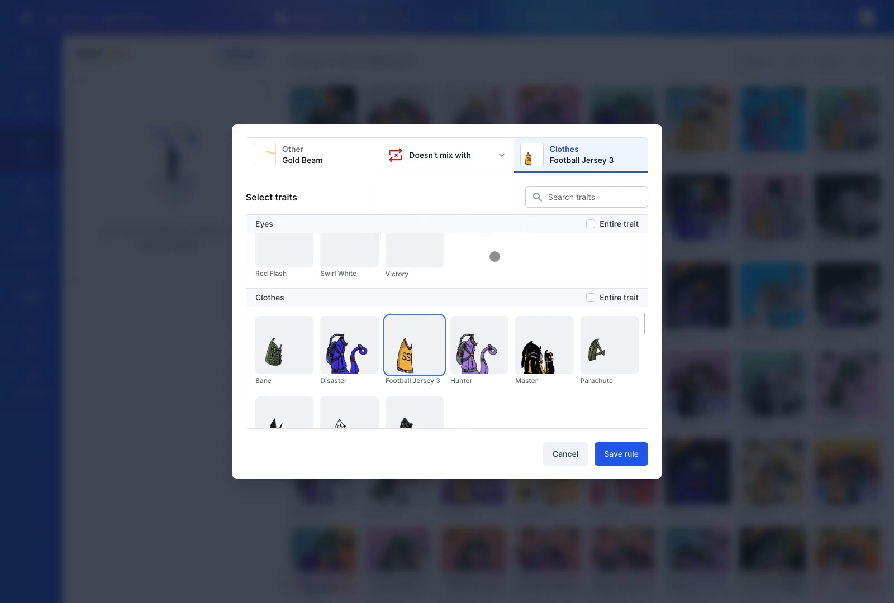
click(611, 454)
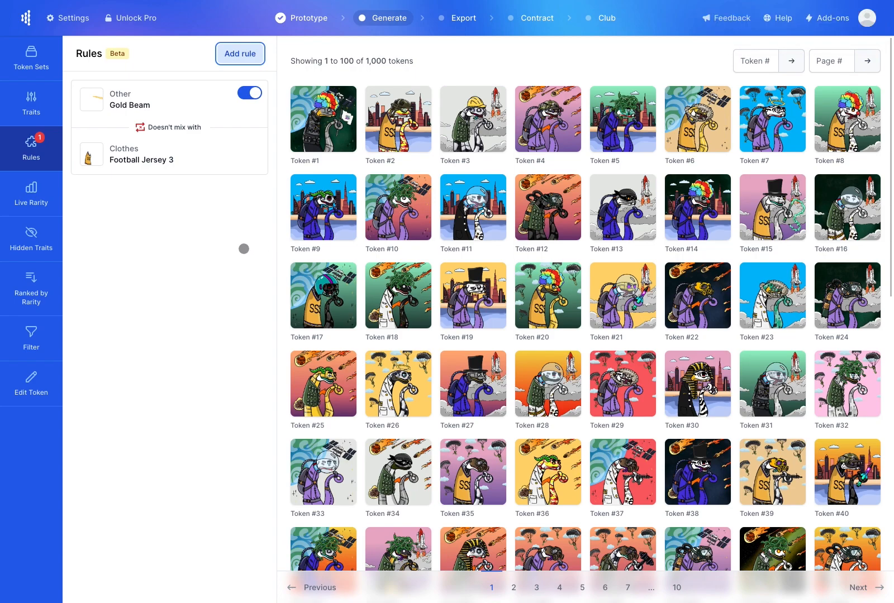
click(40, 198)
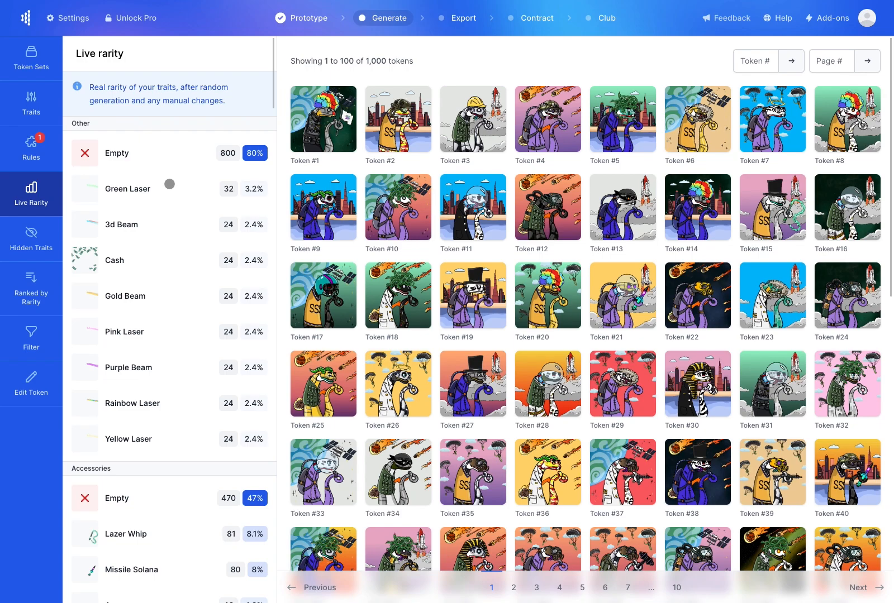
Scroll the live trait rarity, then browse the tokens ranked by rarity, led by Token #987
scroll(170, 184, down, 8)
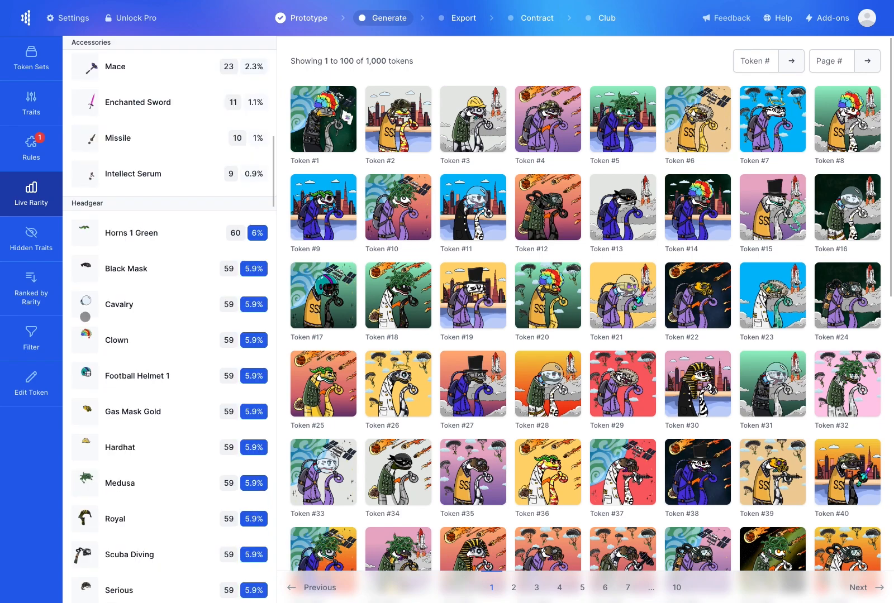
click(31, 294)
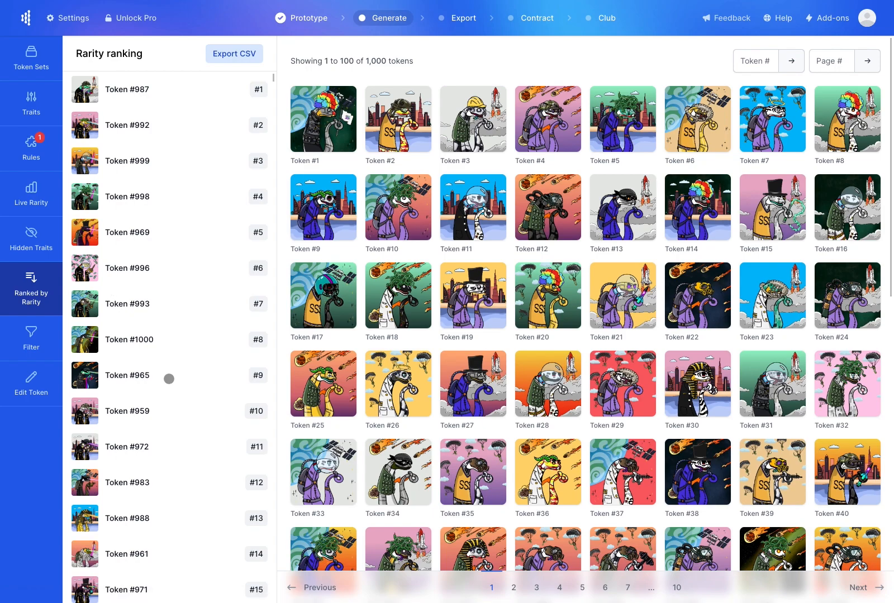
scroll(169, 374, down, 4)
scroll(167, 313, down, 6)
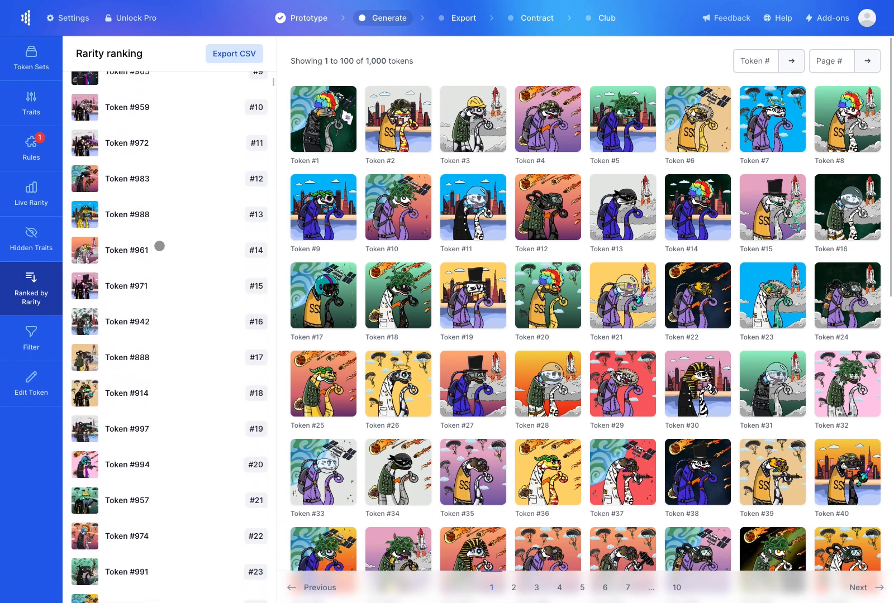
scroll(174, 300, down, 3)
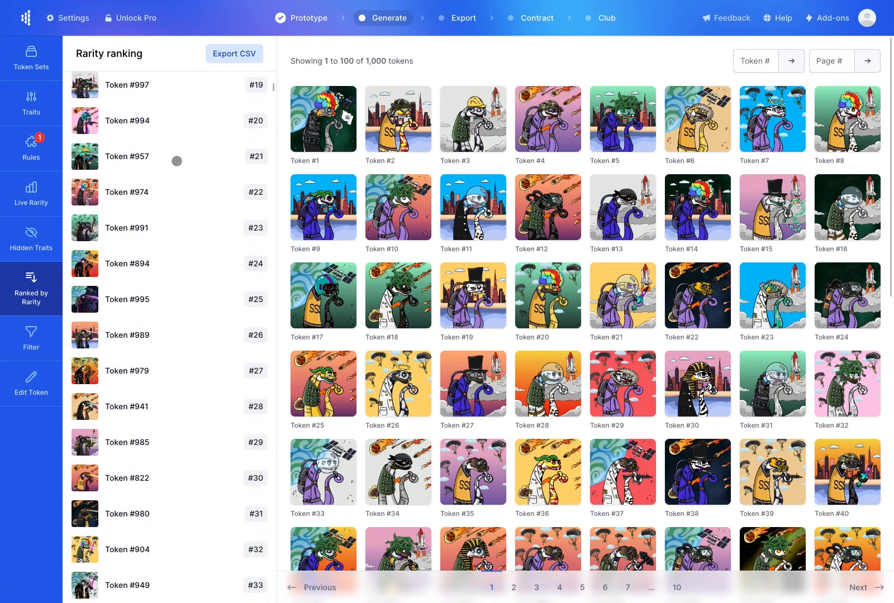
scroll(190, 169, down, 3)
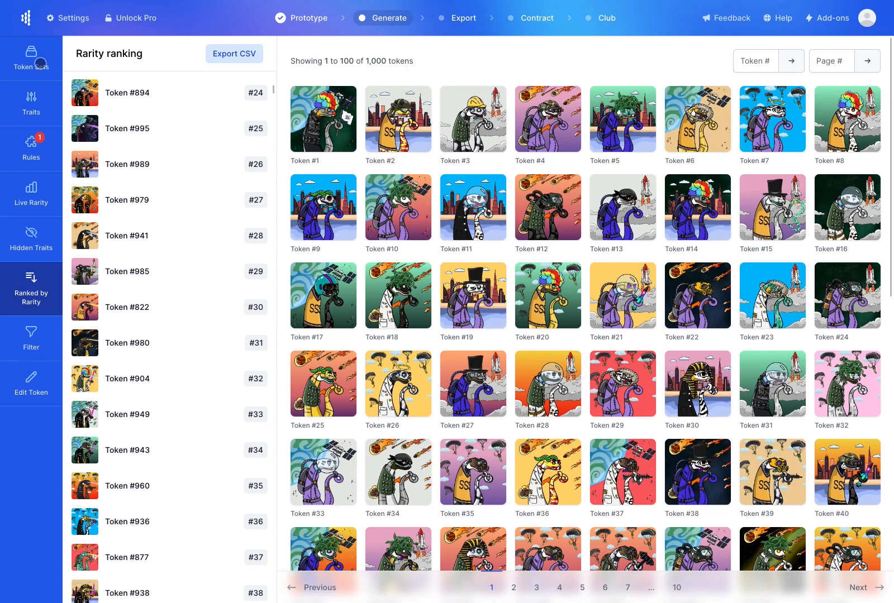
click(40, 62)
Regenerate the token set, then filter the grid to the 7 tokens with Gold Beam
click(158, 188)
click(253, 189)
click(223, 216)
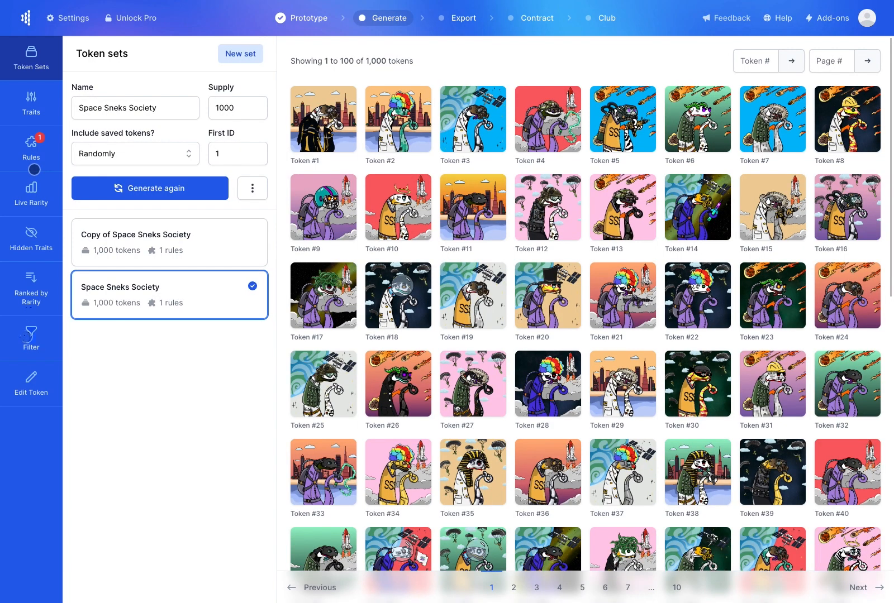
click(28, 335)
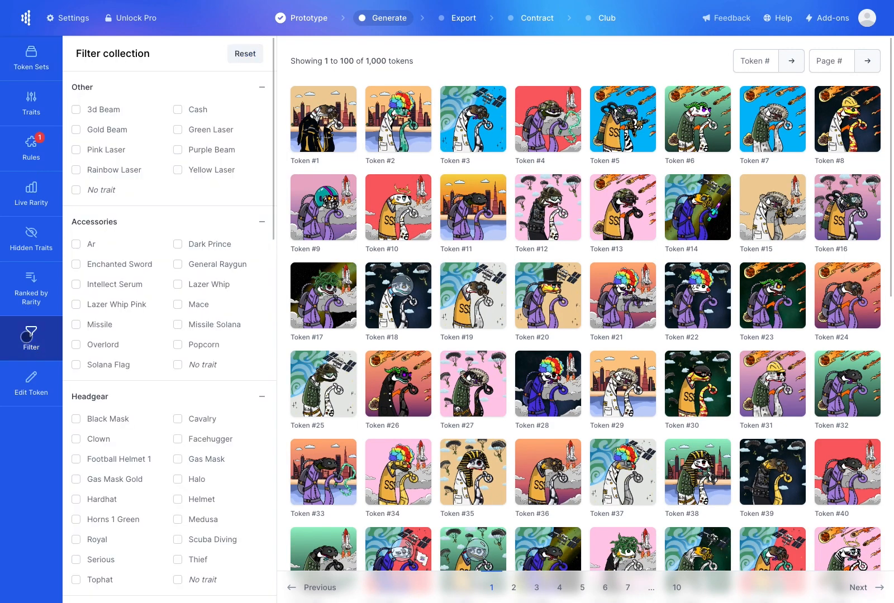
click(76, 129)
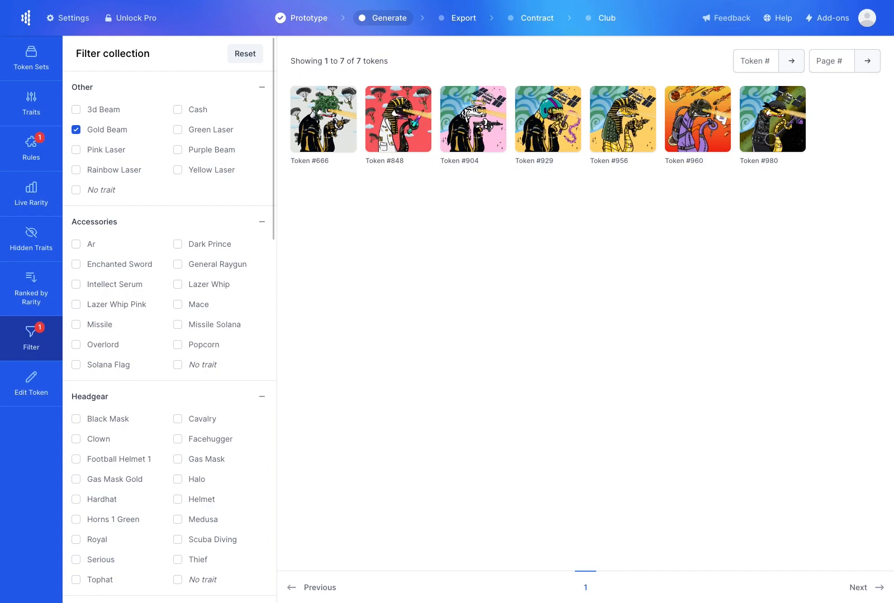
Change Token #848's Other trait from Gold Beam to Cash
click(381, 137)
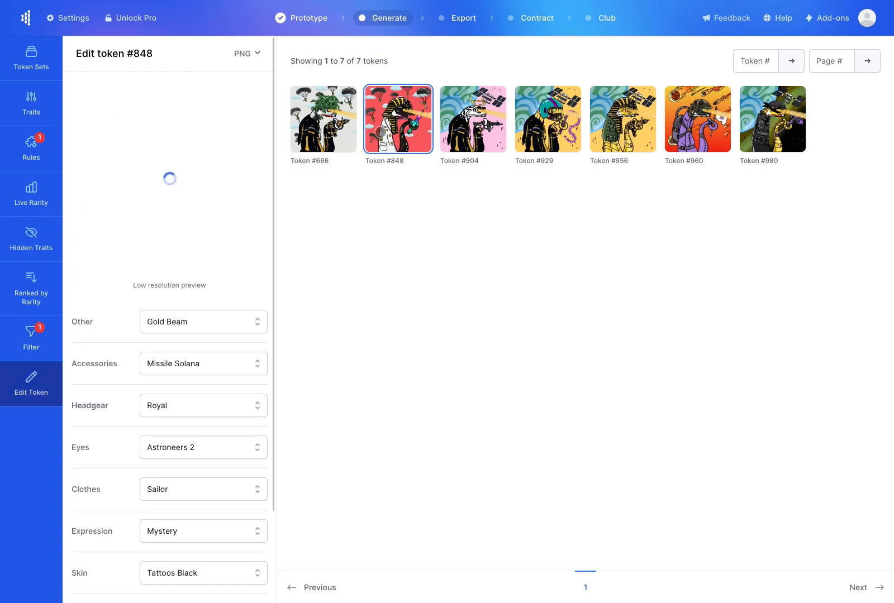
click(258, 321)
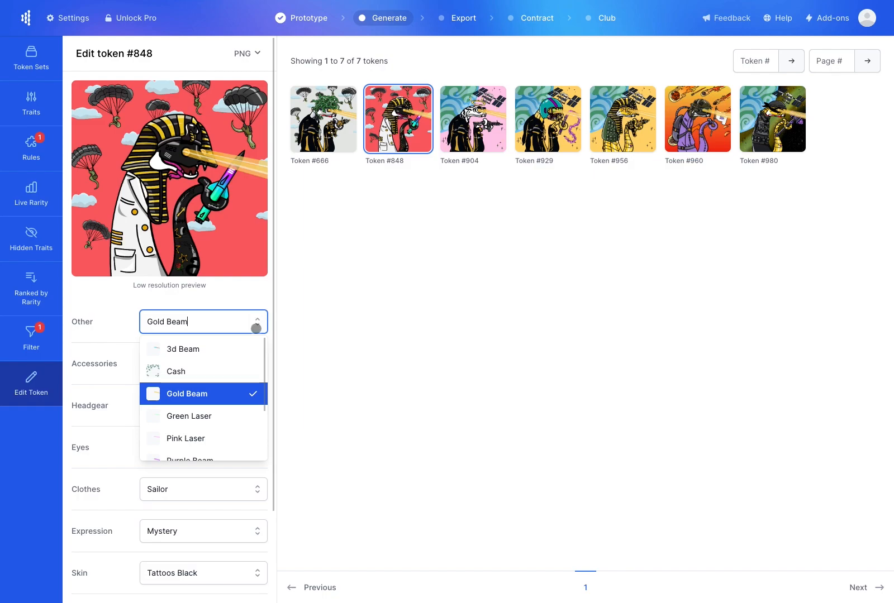
click(218, 369)
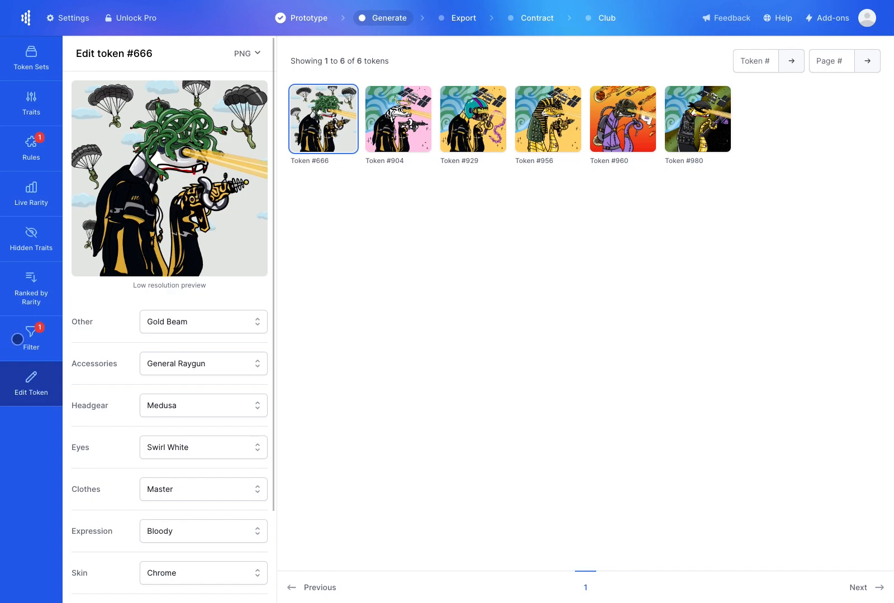
click(30, 244)
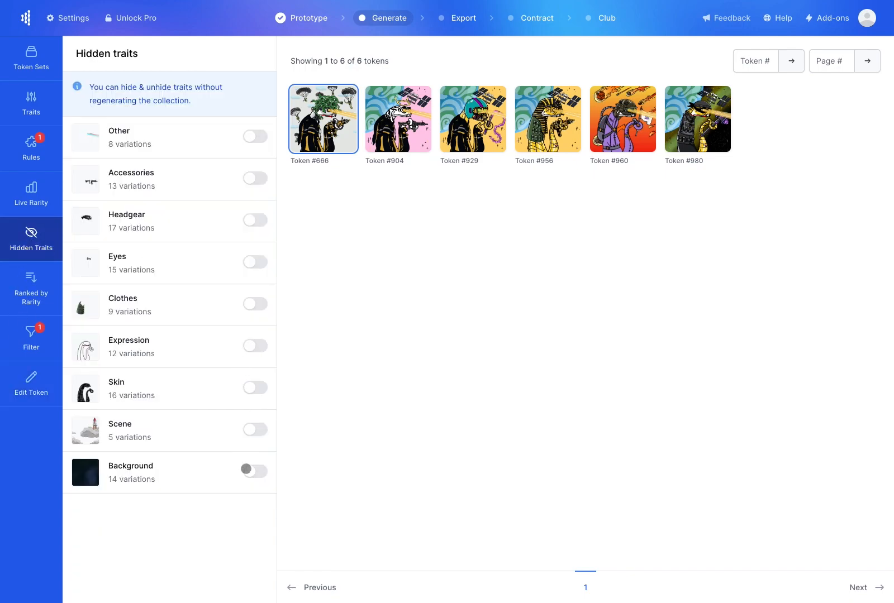
Hide the Background trait and show it again, then go to the Export step
click(255, 471)
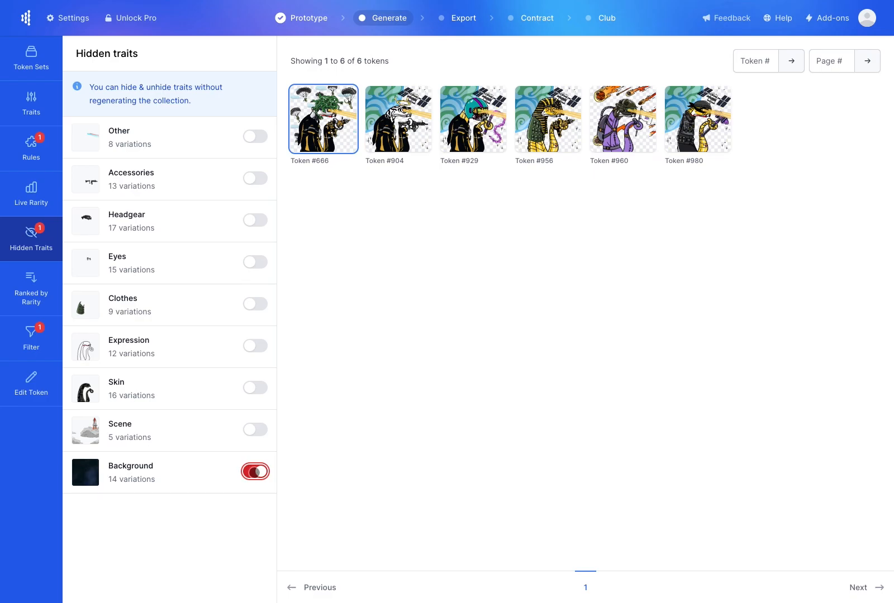
click(255, 471)
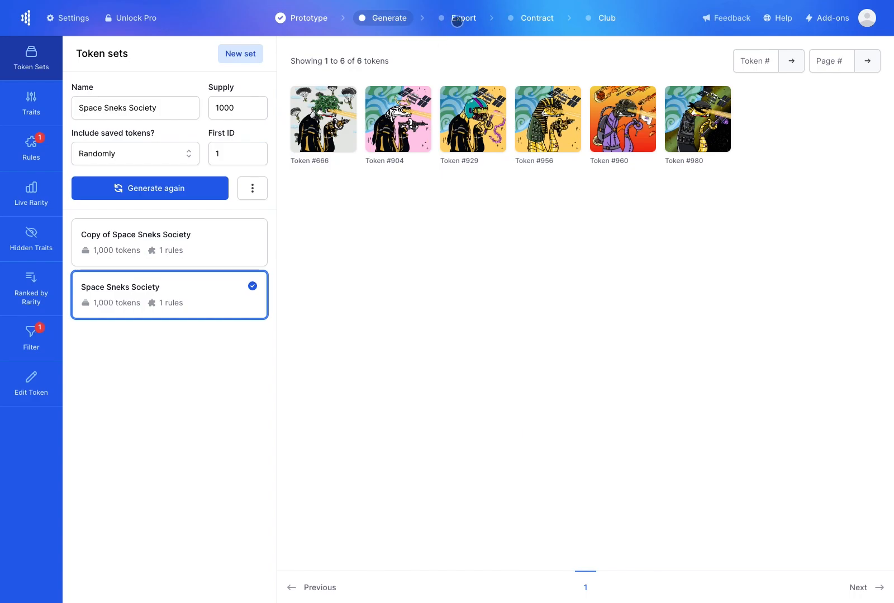
click(458, 20)
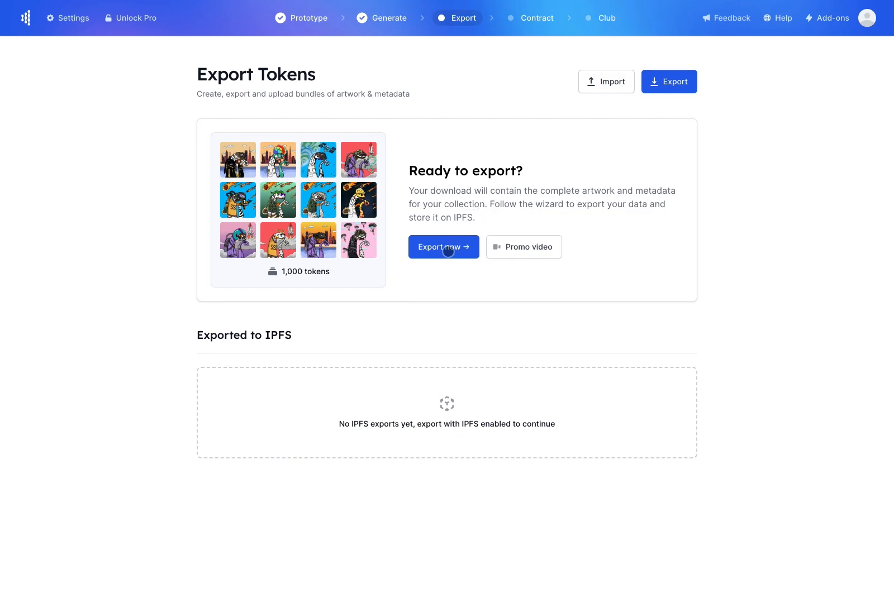
Start a new export of the Space Sneks Society token set, review its metadata settings, and accept them
click(448, 251)
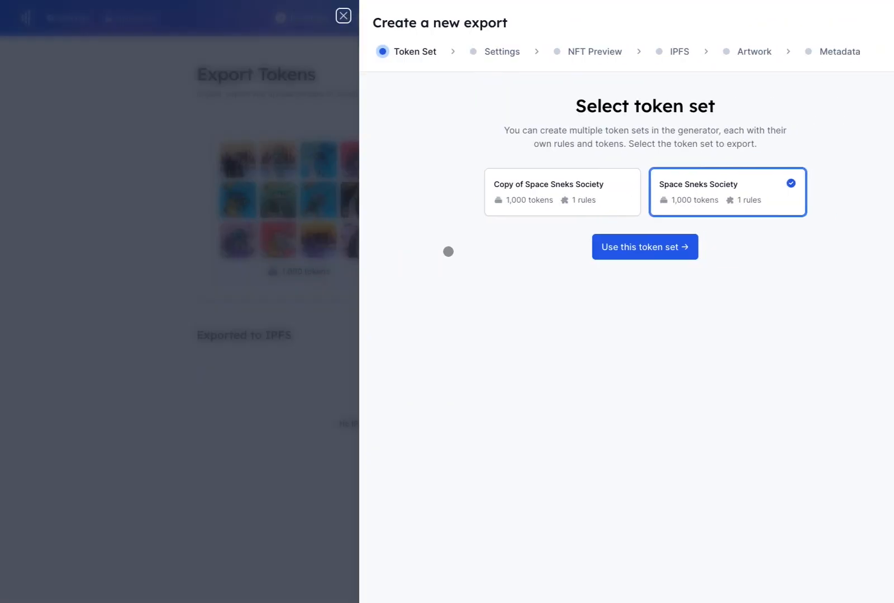
click(634, 243)
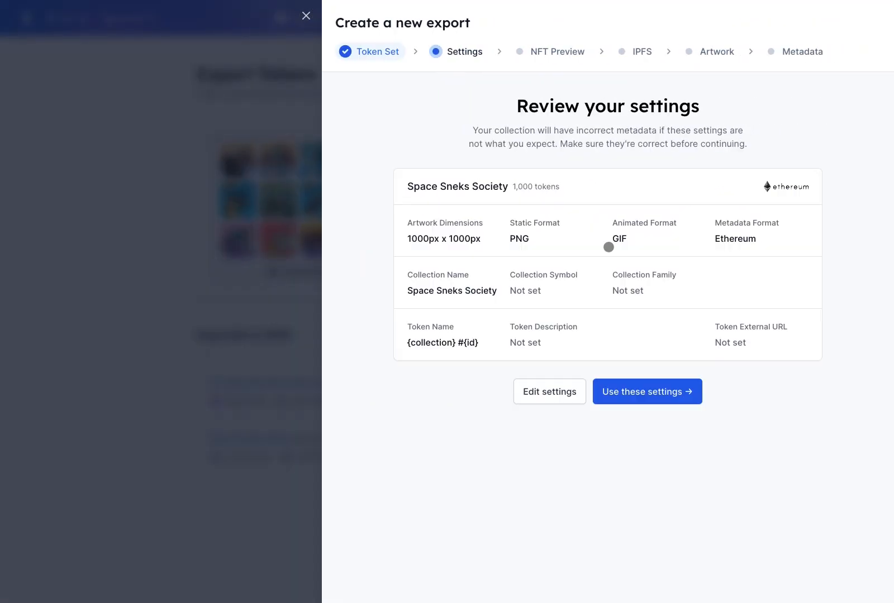
click(546, 393)
scroll(801, 225, down, 5)
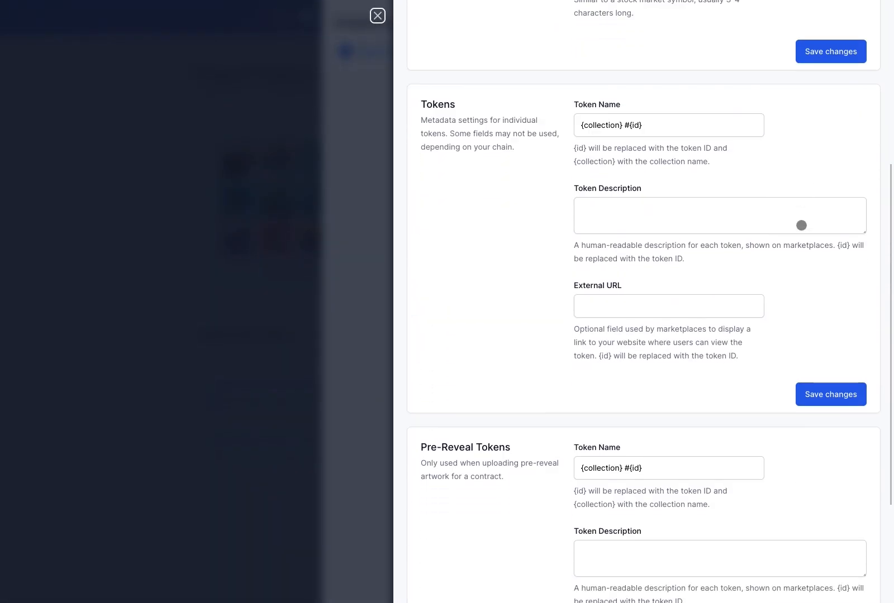
scroll(801, 225, down, 3)
scroll(769, 330, up, 1)
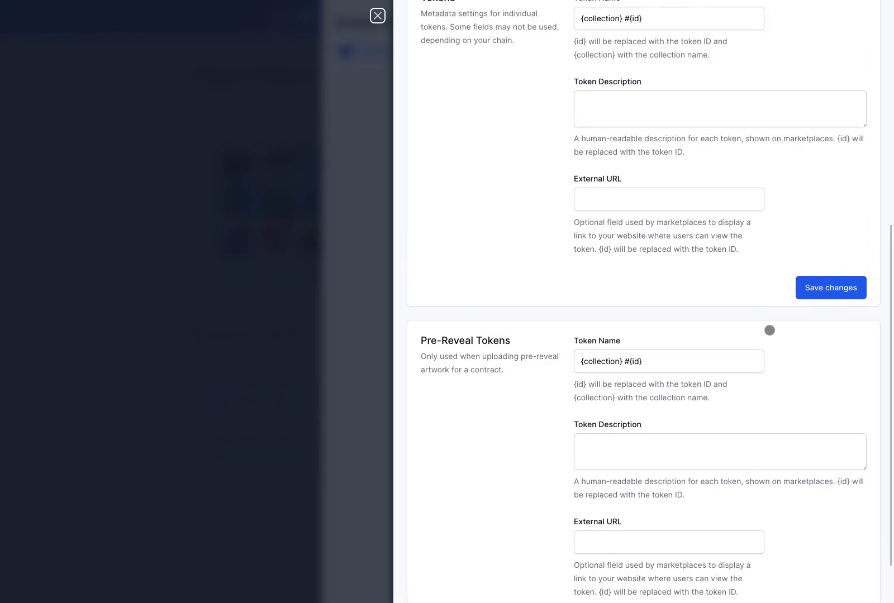
scroll(769, 330, up, 3)
scroll(775, 321, up, 5)
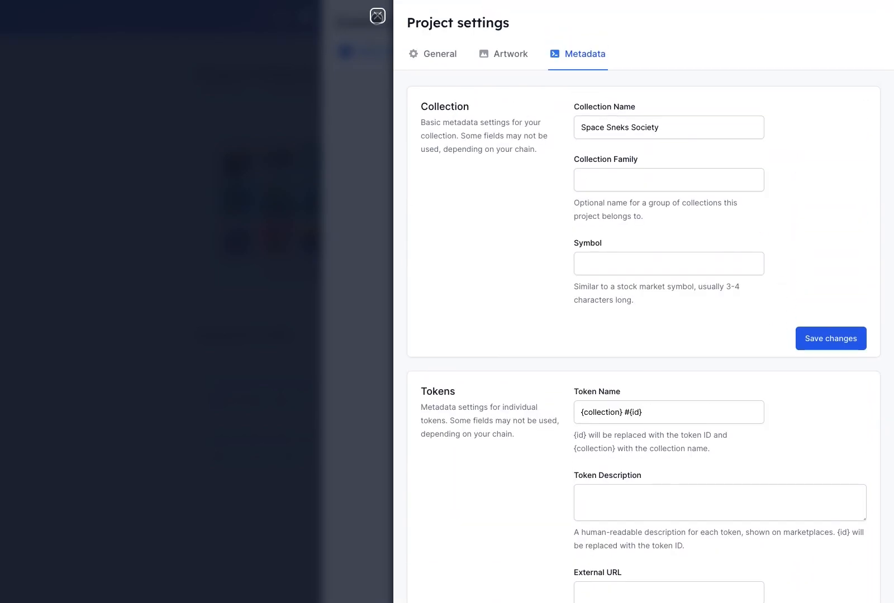
click(378, 16)
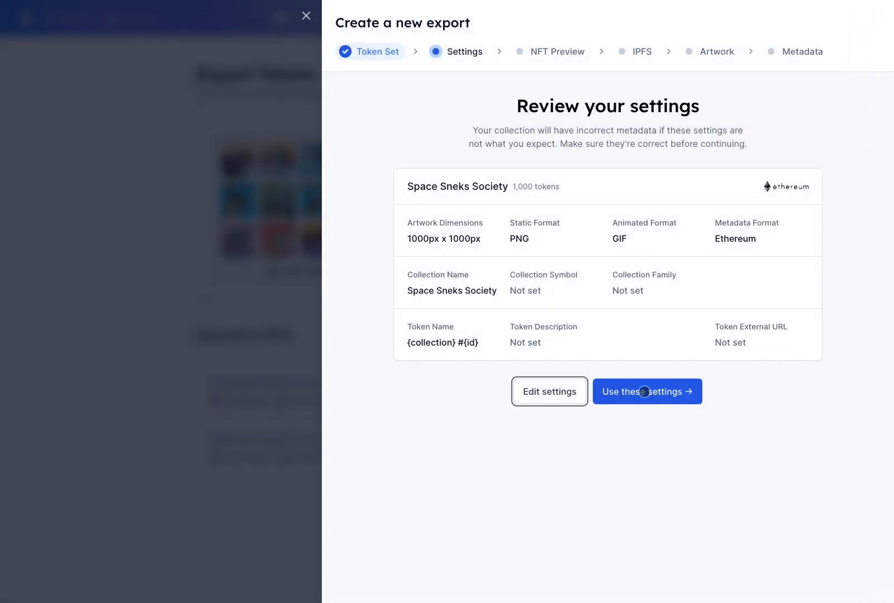
click(644, 391)
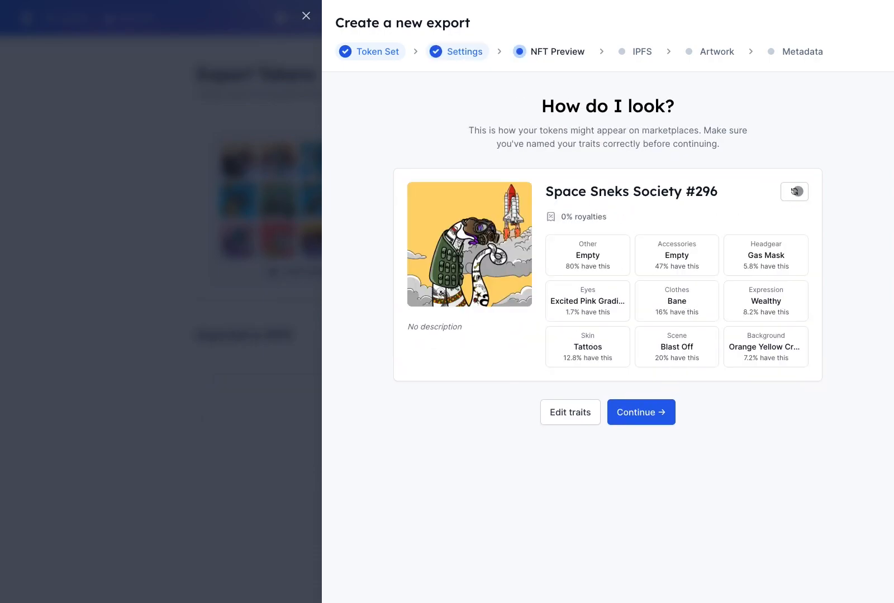
Preview two more random tokens, then continue to the IPFS storage step
click(795, 191)
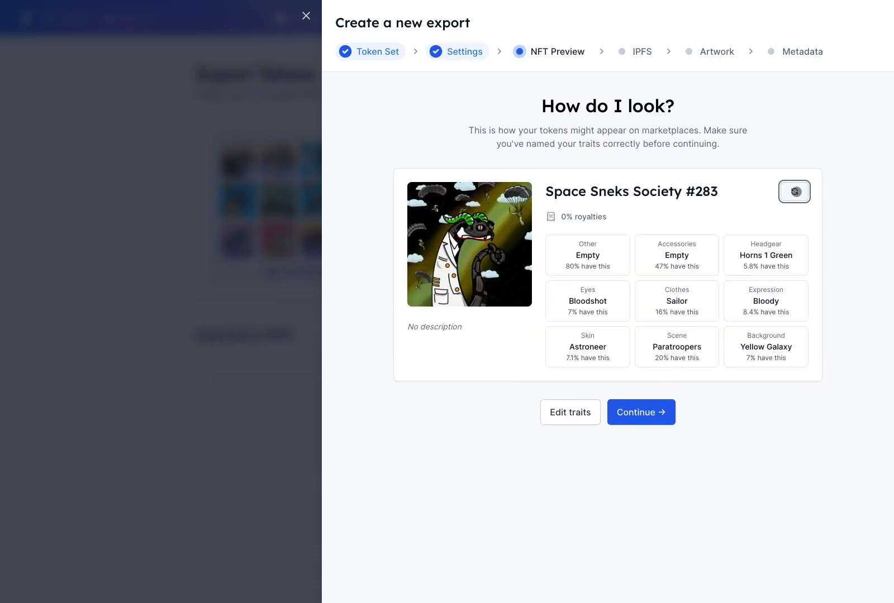
click(796, 191)
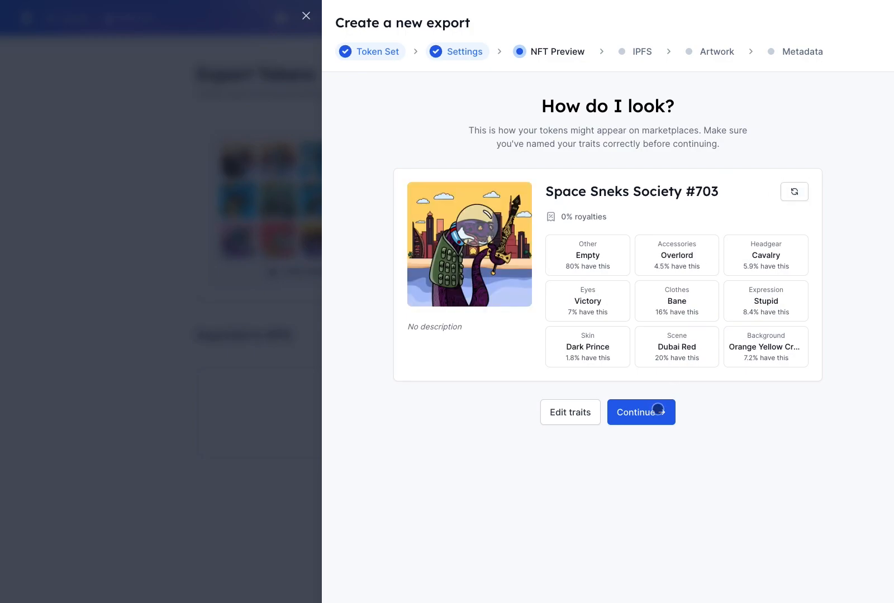
click(657, 408)
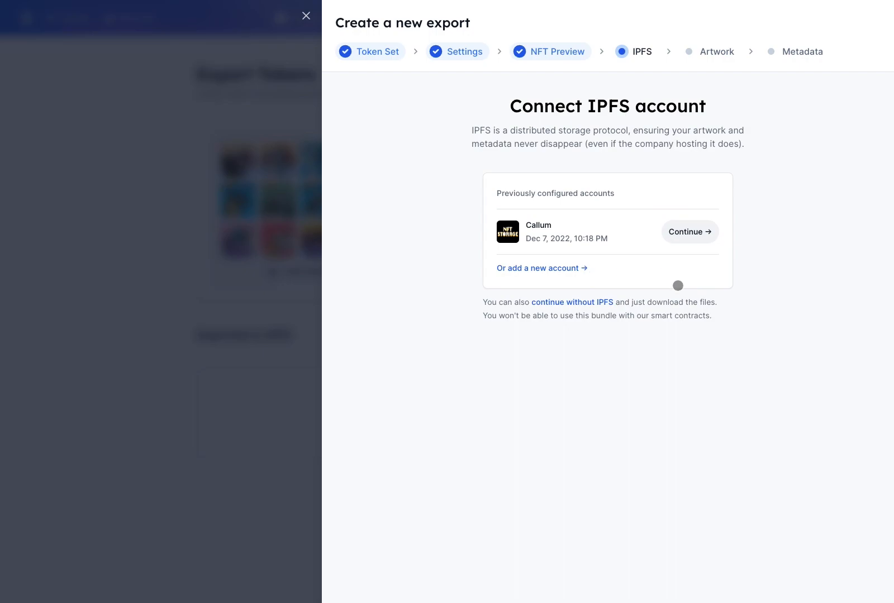
Begin adding a new NFT.storage IPFS account, then back out to the existing accounts list
click(553, 269)
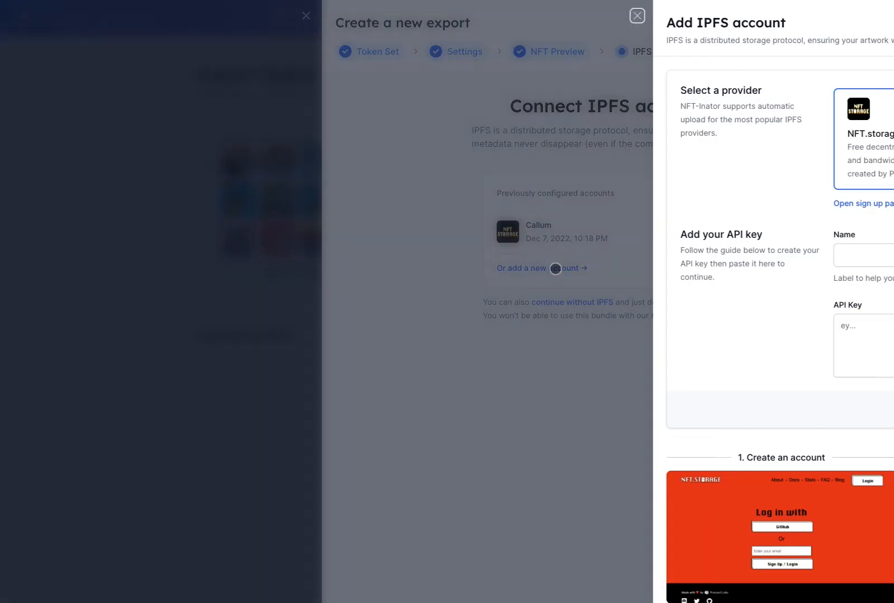
click(780, 126)
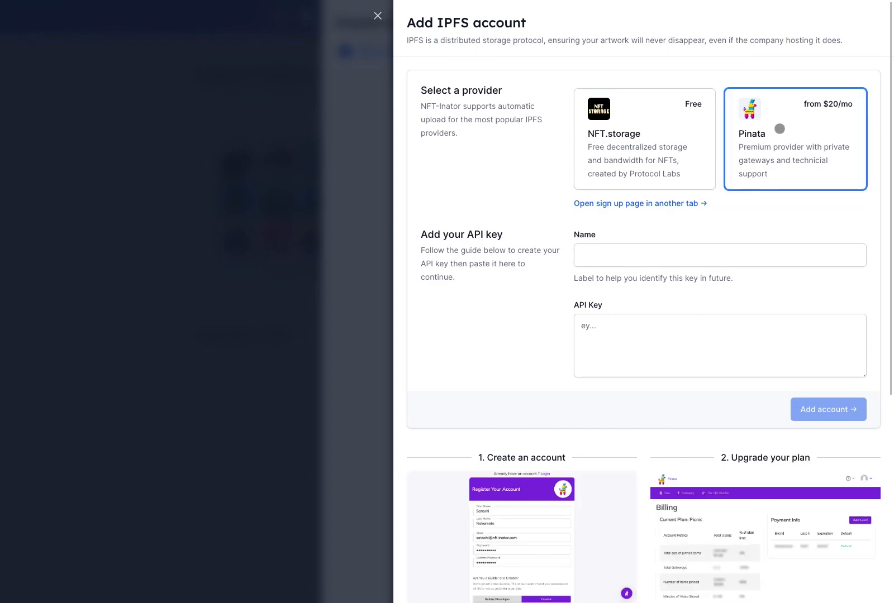
click(663, 131)
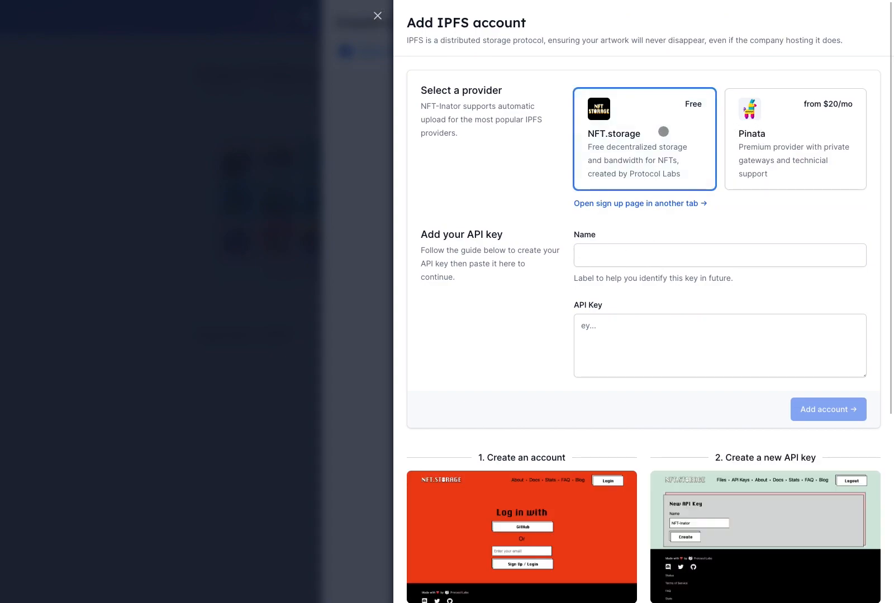
click(680, 260)
click(676, 323)
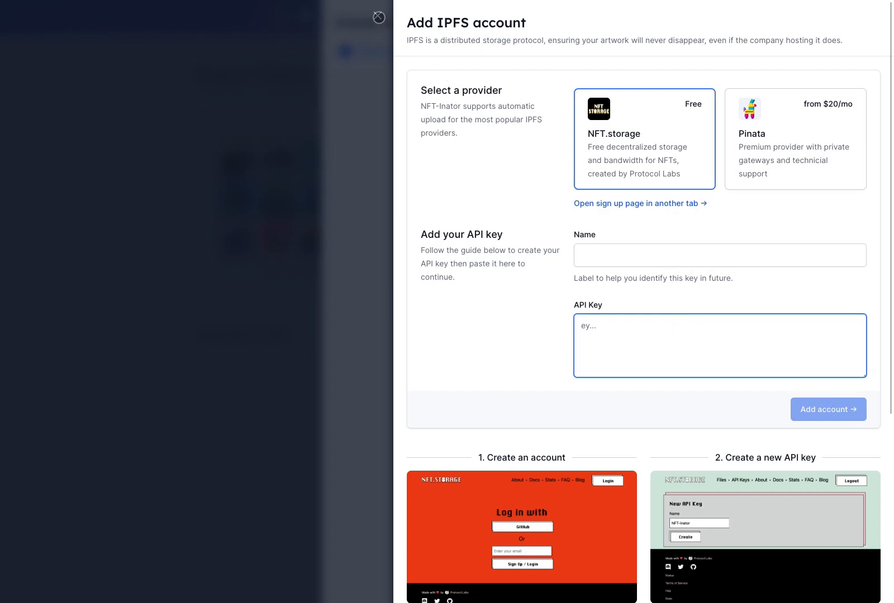
click(379, 17)
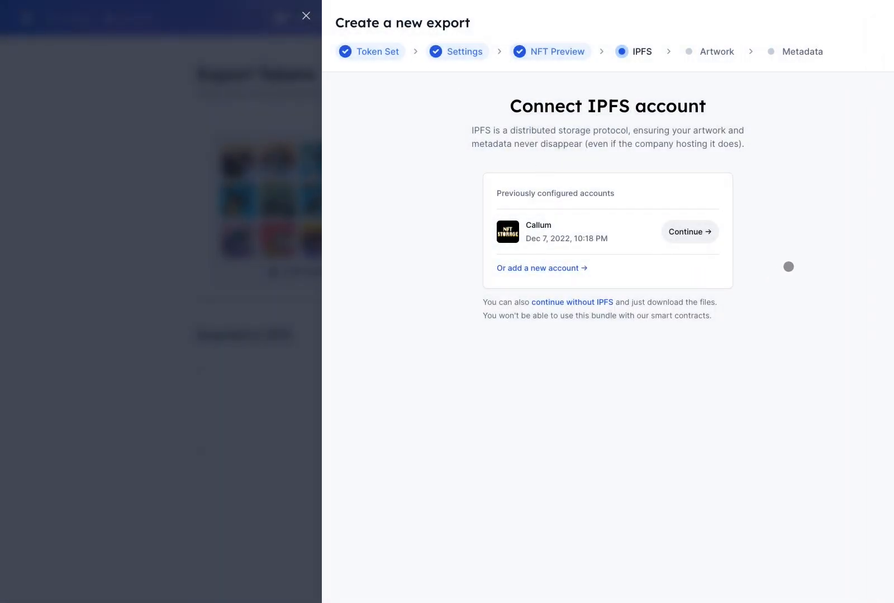
Export the artwork and metadata to IPFS using the existing NFT.storage account and a chosen folder
click(686, 231)
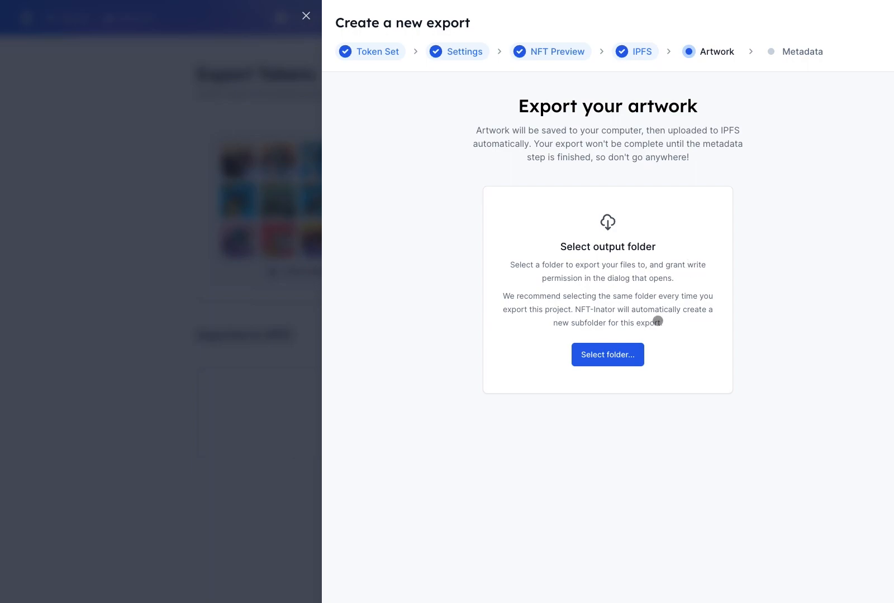
click(626, 352)
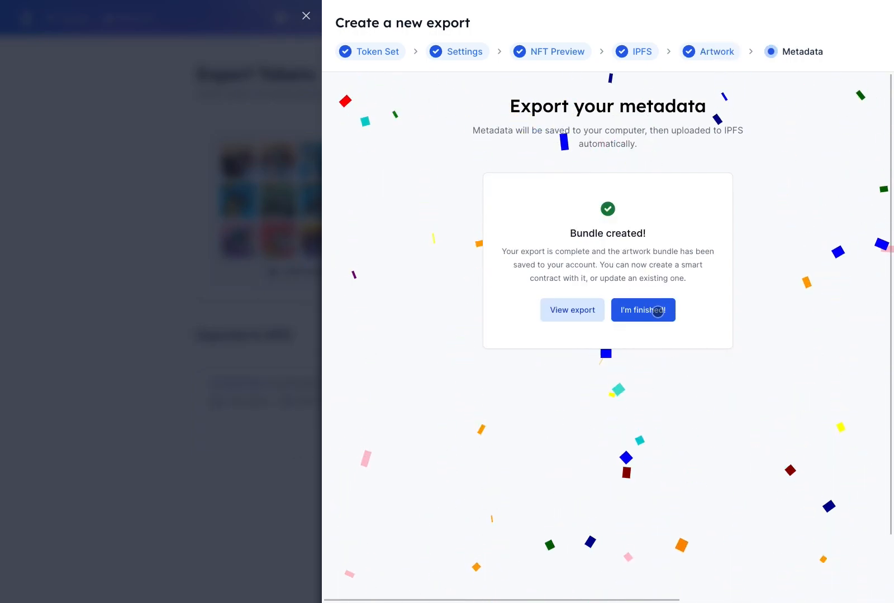
click(657, 312)
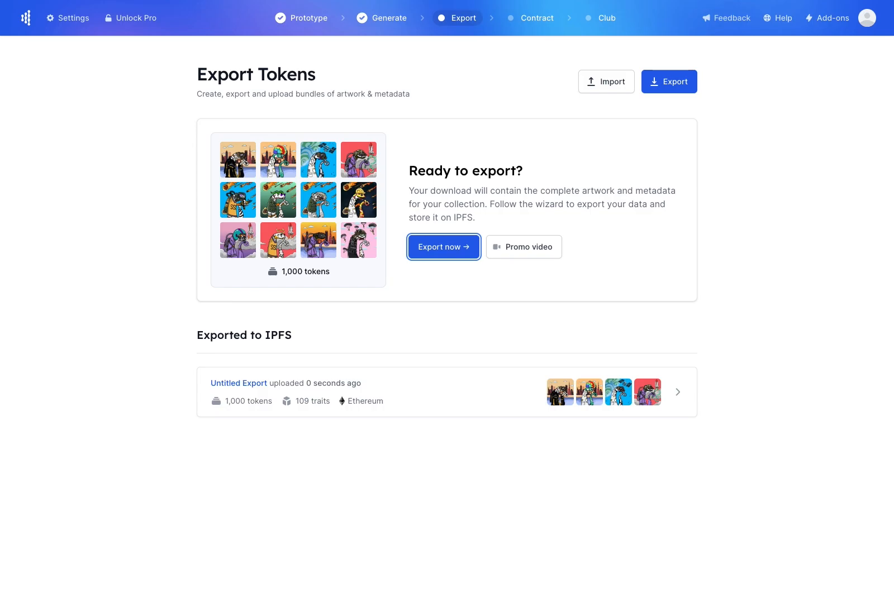
Rename the new export to 'Space Sneks Society' and move on to Smart Contracts
click(511, 393)
click(799, 88)
text(Space Sneks Society)
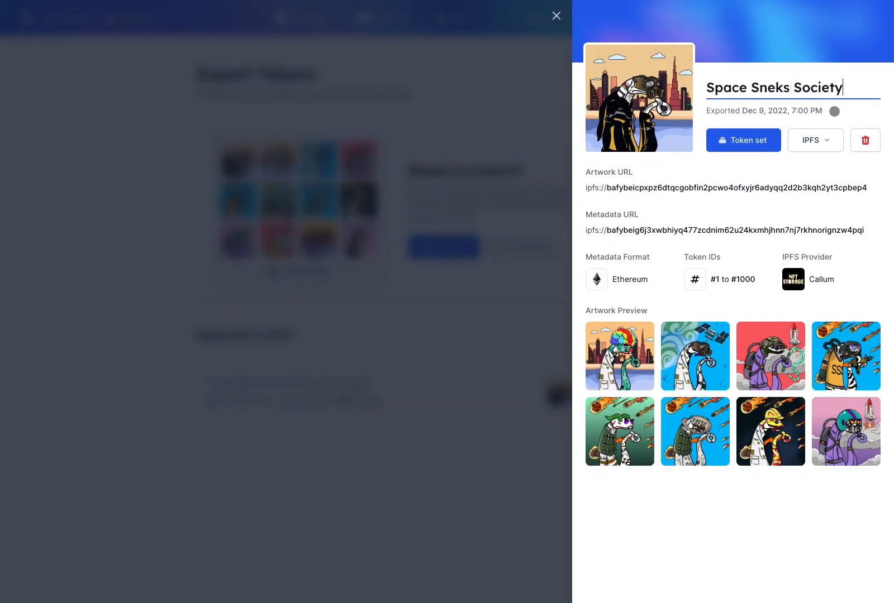
key(Return)
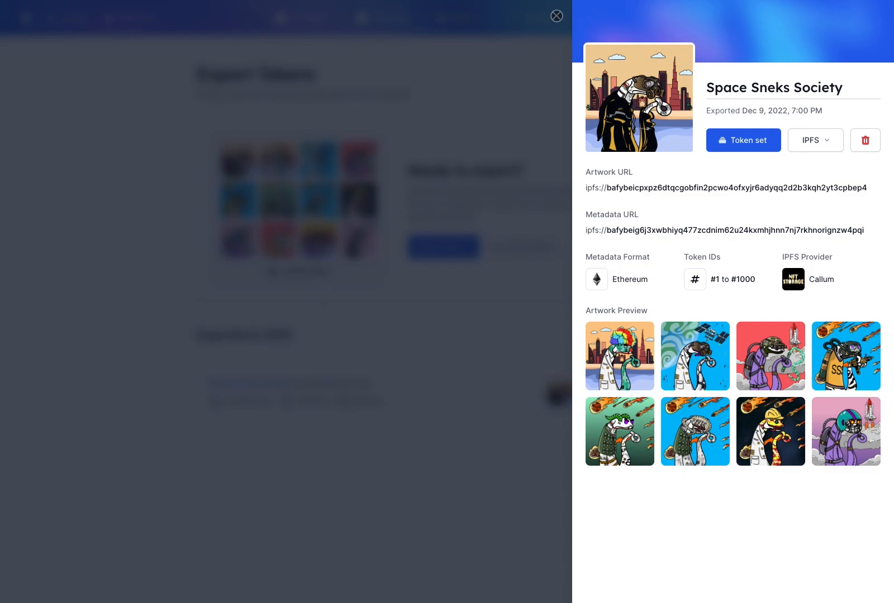
click(556, 16)
click(511, 16)
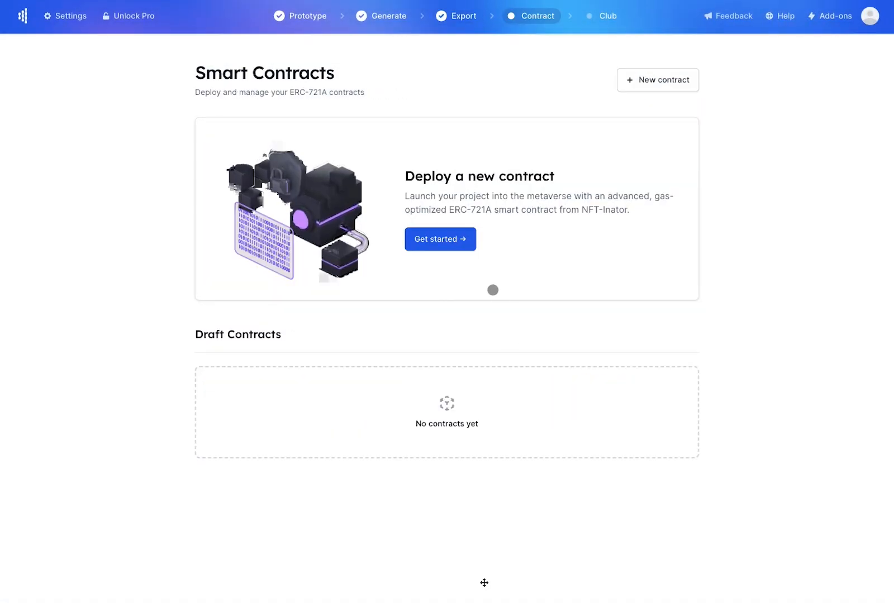
Create the Space Sneks Society contract linked to the Space Sneks Society artwork export and begin setup
click(443, 240)
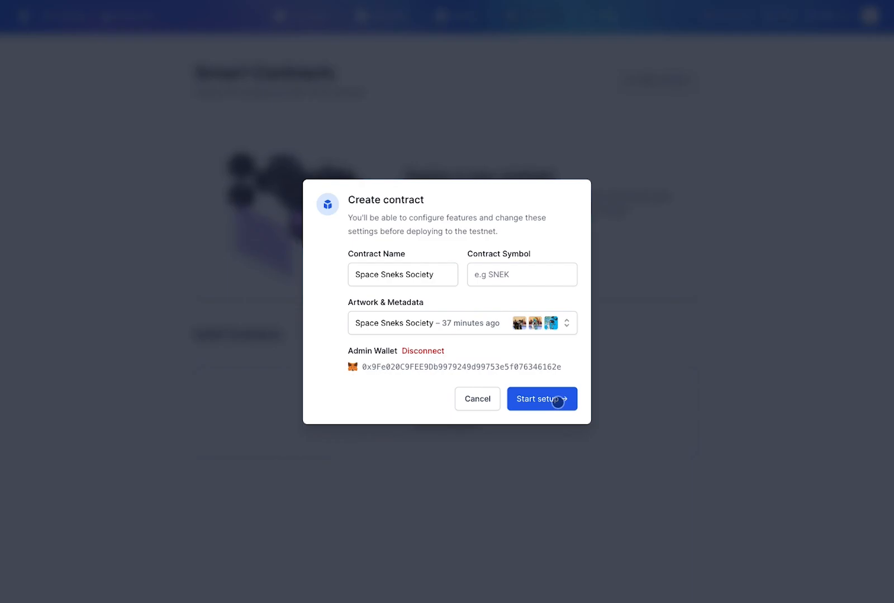
click(558, 400)
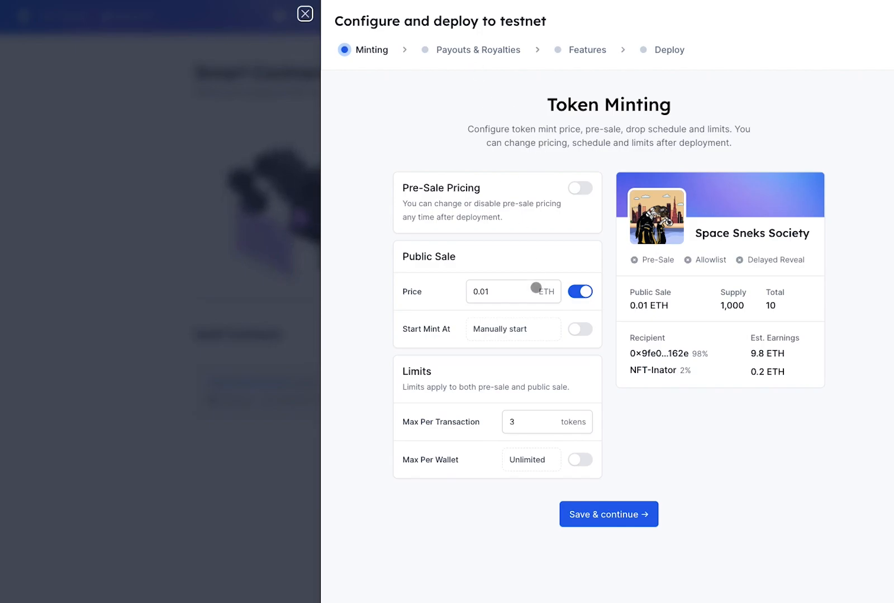
Enable paid pre-sale at 0.1 ETH and set the public sale price to 0.2 ETH
click(513, 294)
click(580, 188)
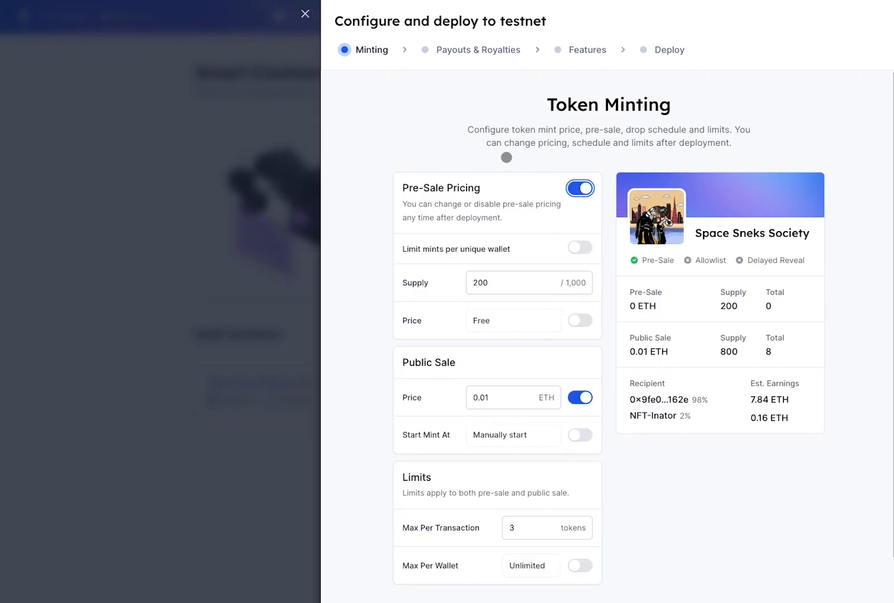
click(582, 319)
click(492, 321)
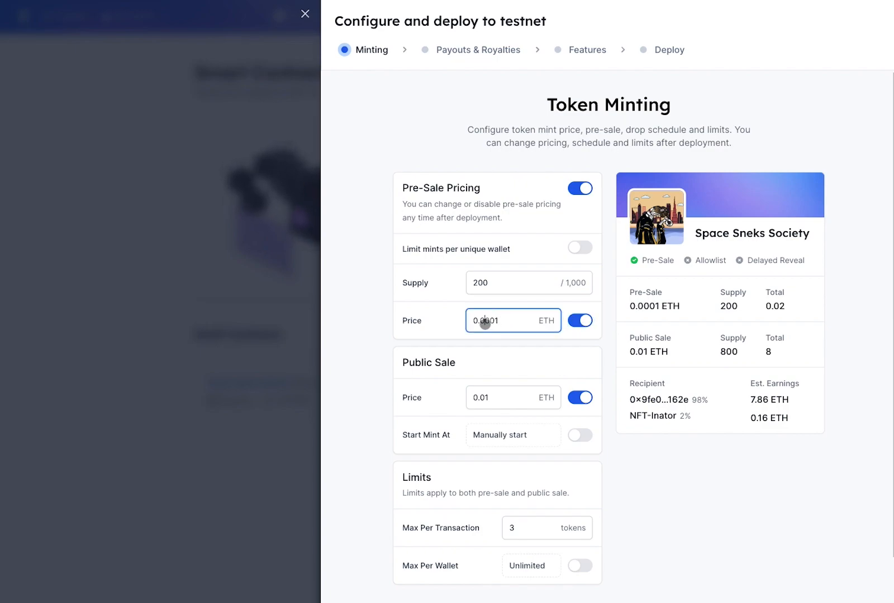
key(BackSpace)
text(1)
key(Delete)
key(Delete)
key(Delete)
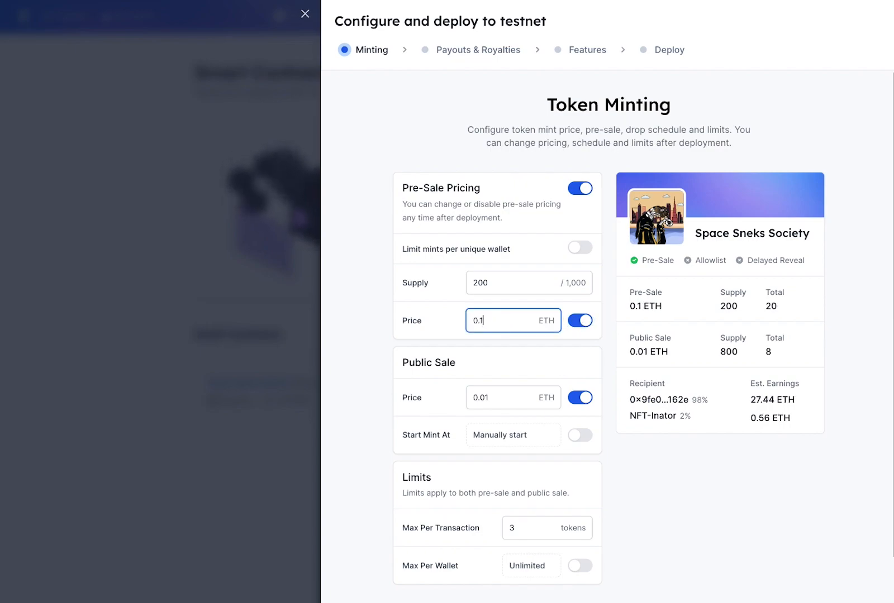
click(492, 397)
key(BackSpace)
key(BackSpace)
text(2)
click(505, 369)
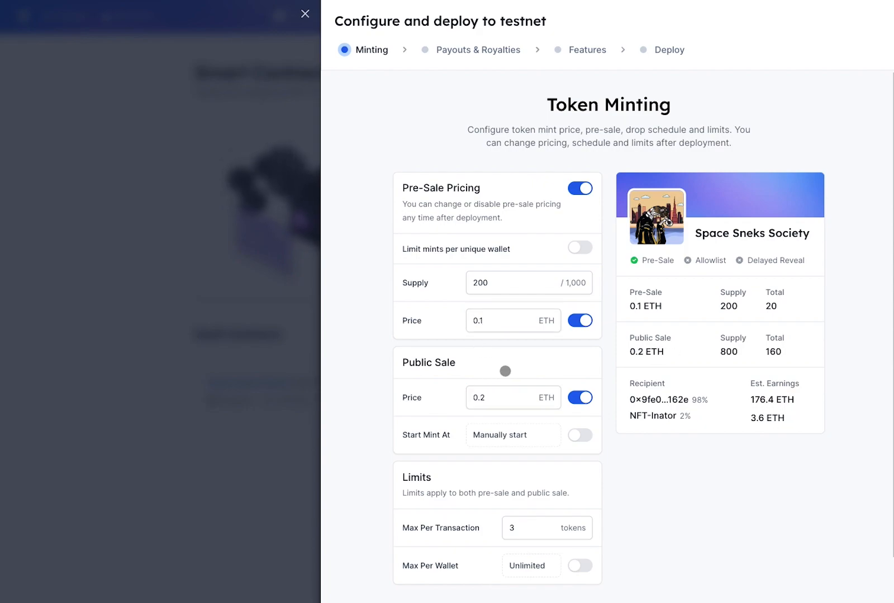
Schedule the public mint to start on 16/12/2022 at 18:00
scroll(555, 361, down, 1)
click(581, 385)
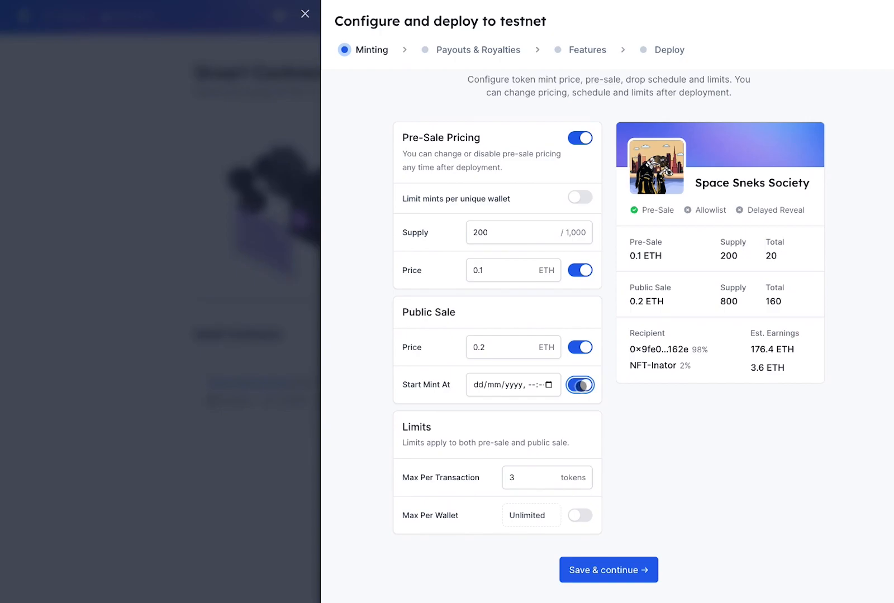
click(548, 386)
click(545, 480)
scroll(612, 455, up, 1)
click(612, 456)
scroll(644, 413, up, 10)
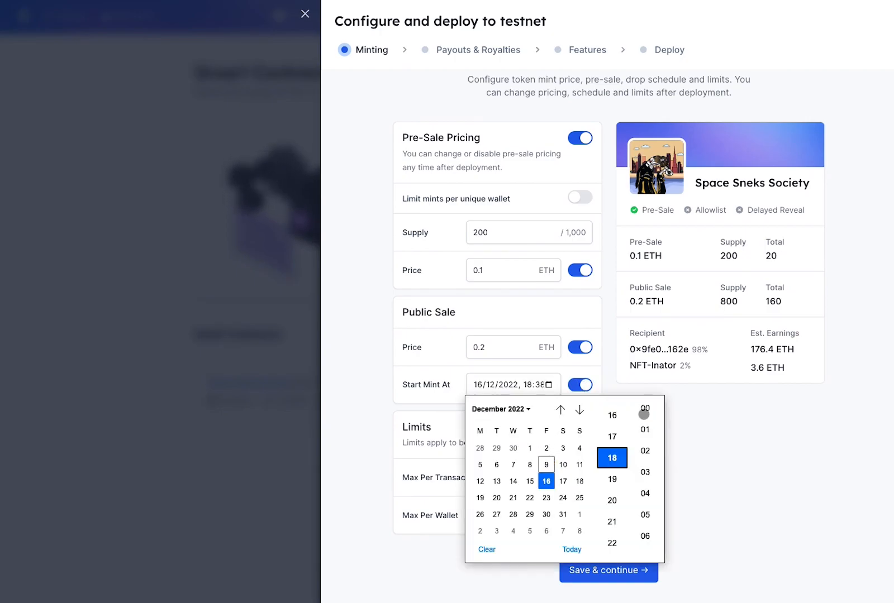
click(645, 413)
click(705, 414)
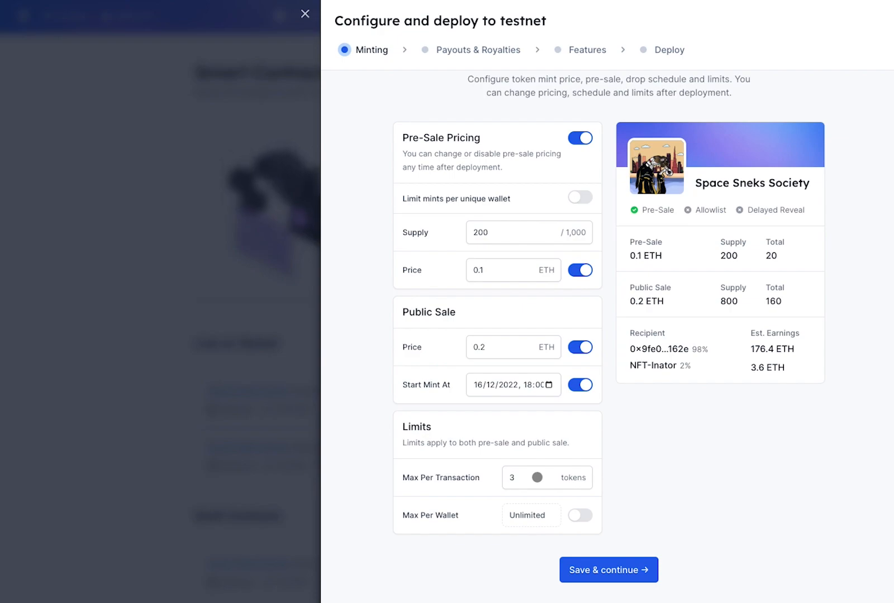
Cap minting at 6 tokens per wallet and save the minting settings
click(576, 515)
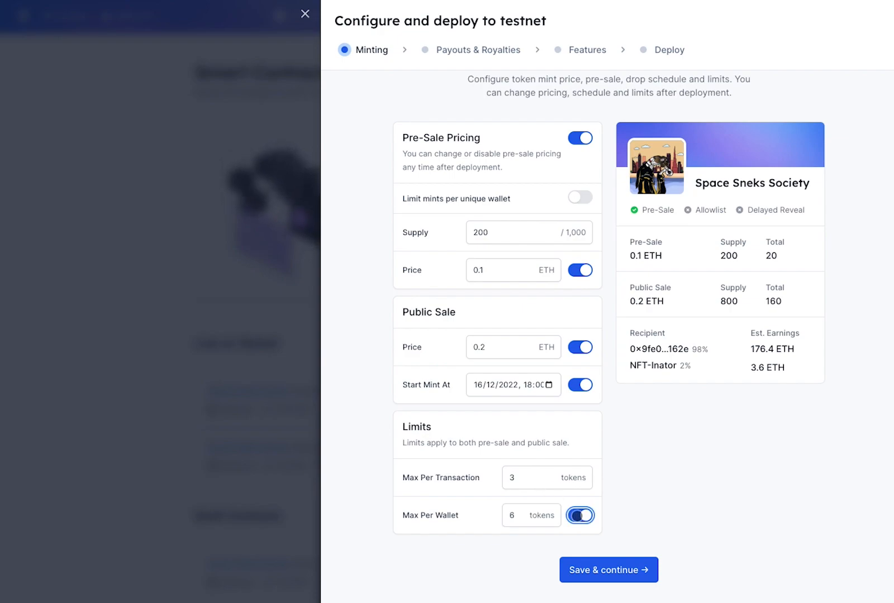
click(520, 515)
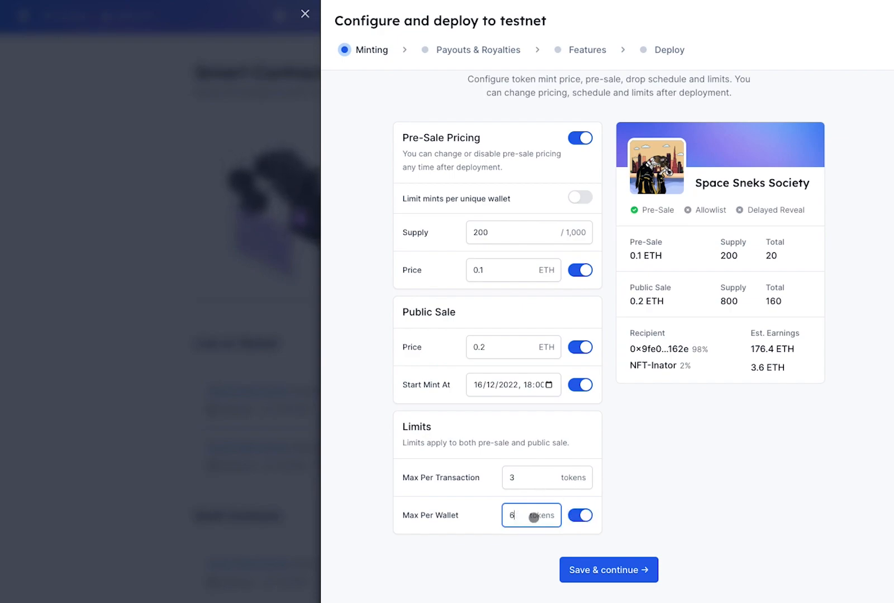
click(617, 543)
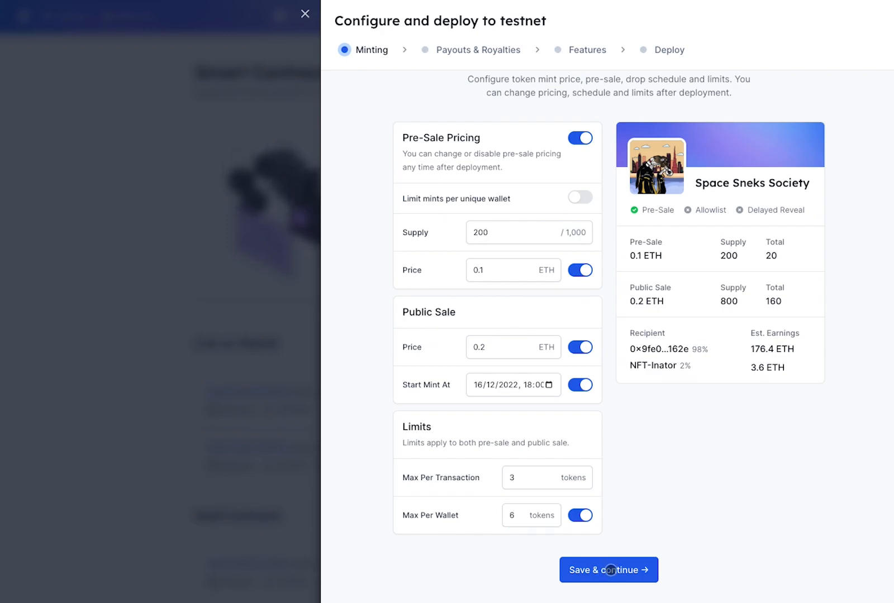
click(612, 563)
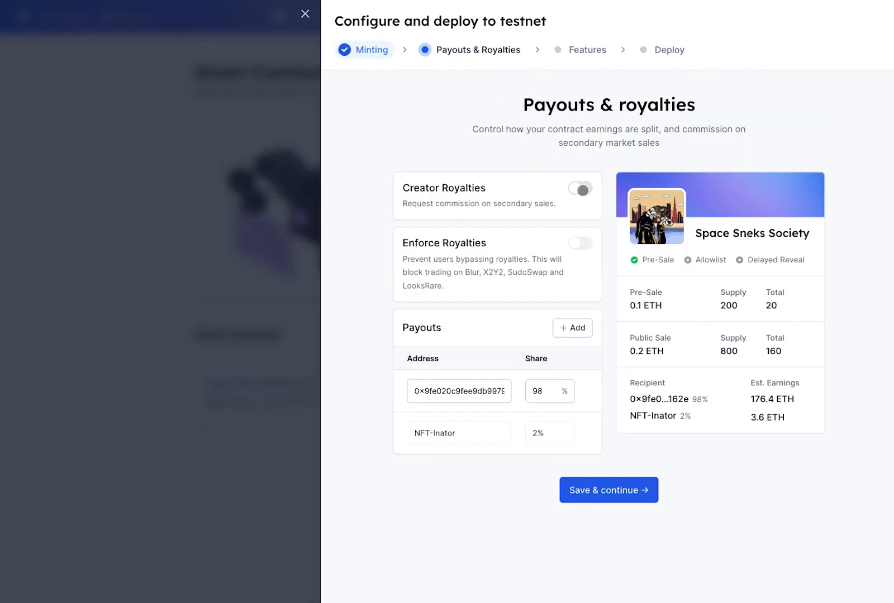
Turn on 5% creator royalties enforced on secondary sales, keeping the 98% payout share
click(581, 189)
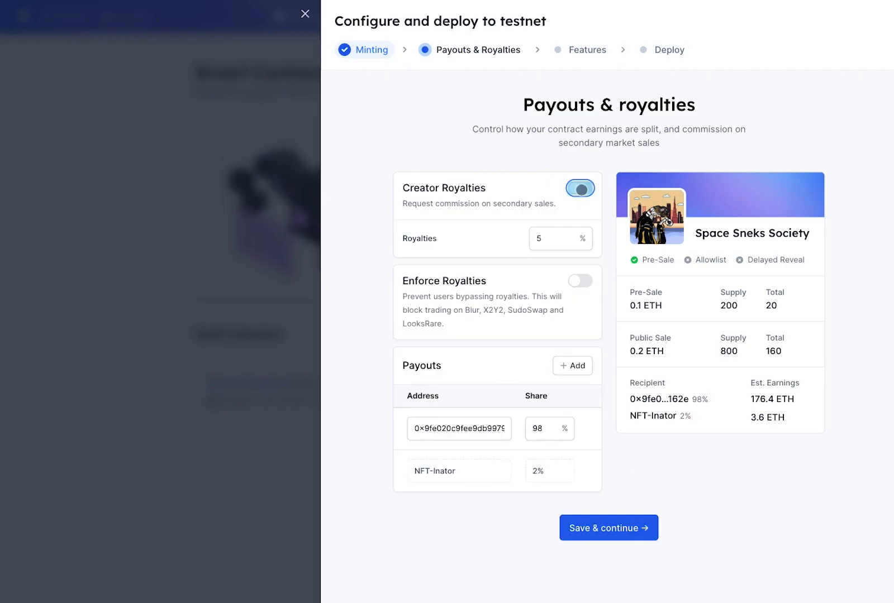
click(561, 237)
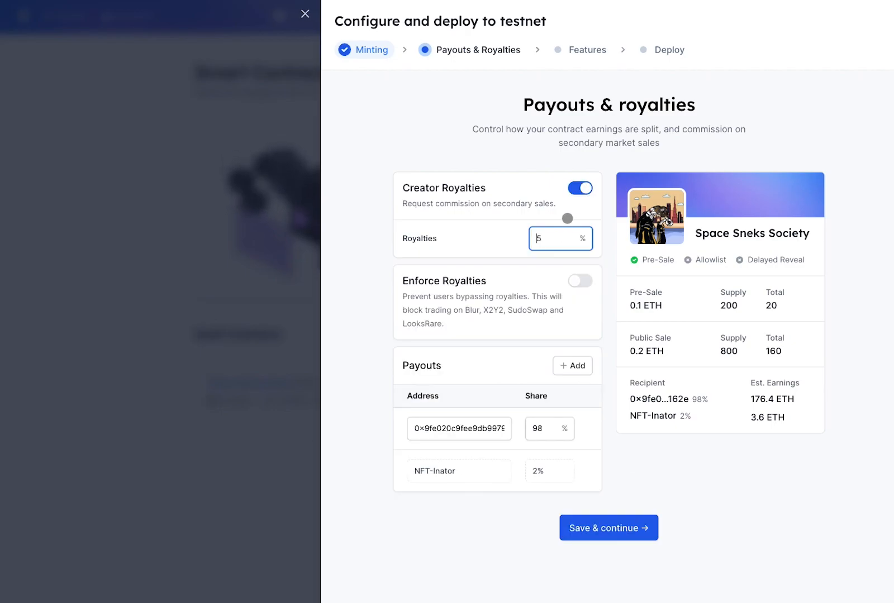
click(581, 281)
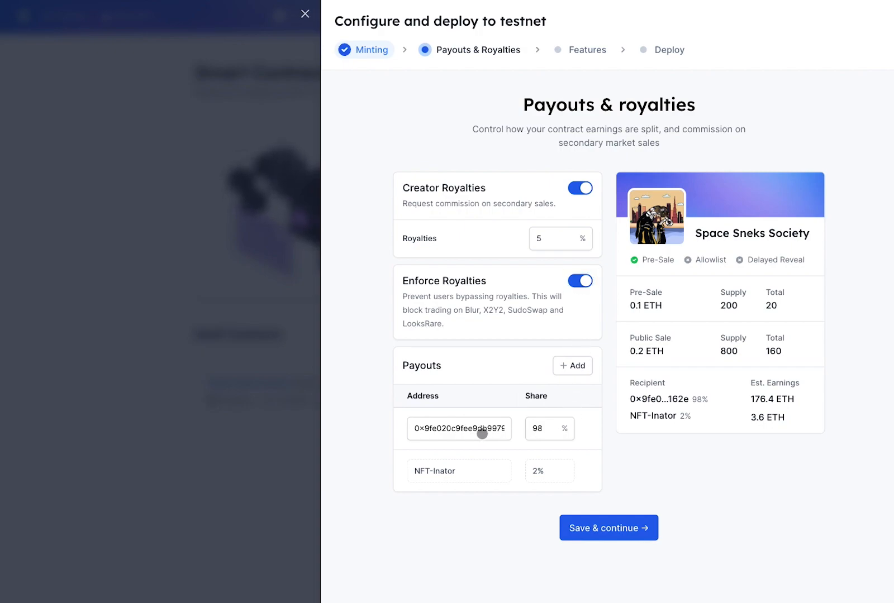
click(466, 430)
click(551, 429)
click(622, 434)
click(625, 529)
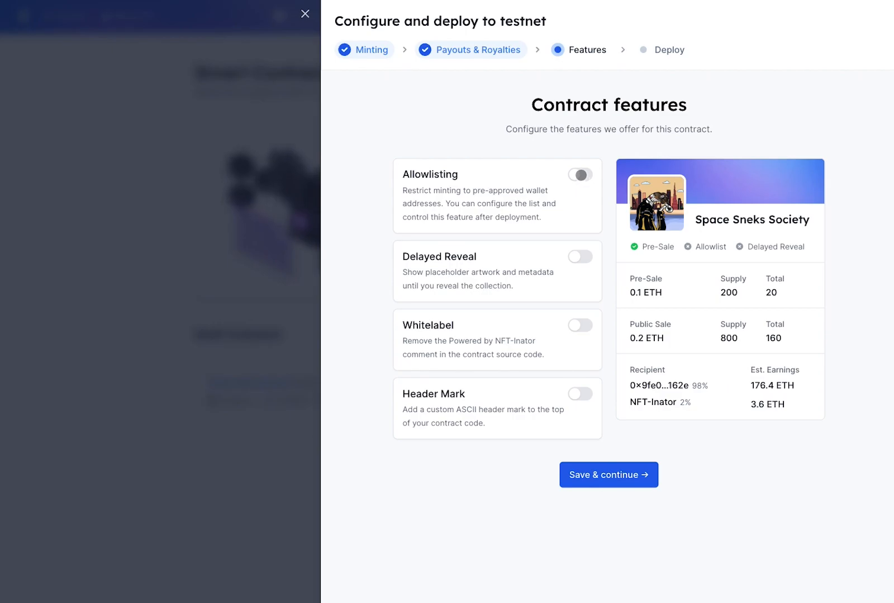
Enable allowlisting with a scheduled mint start and delayed reveal, uploading pre-reveal artwork from existing storage
click(581, 175)
click(546, 252)
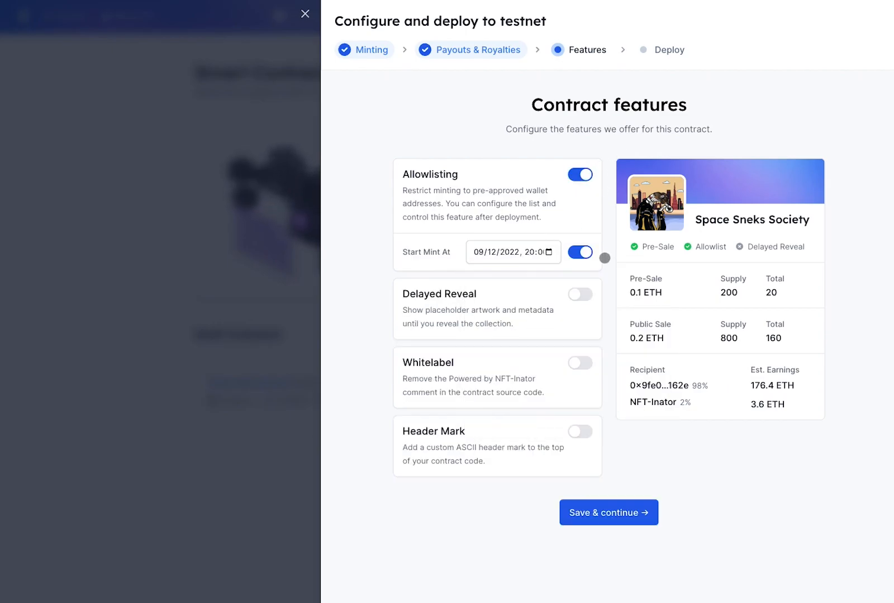
click(583, 294)
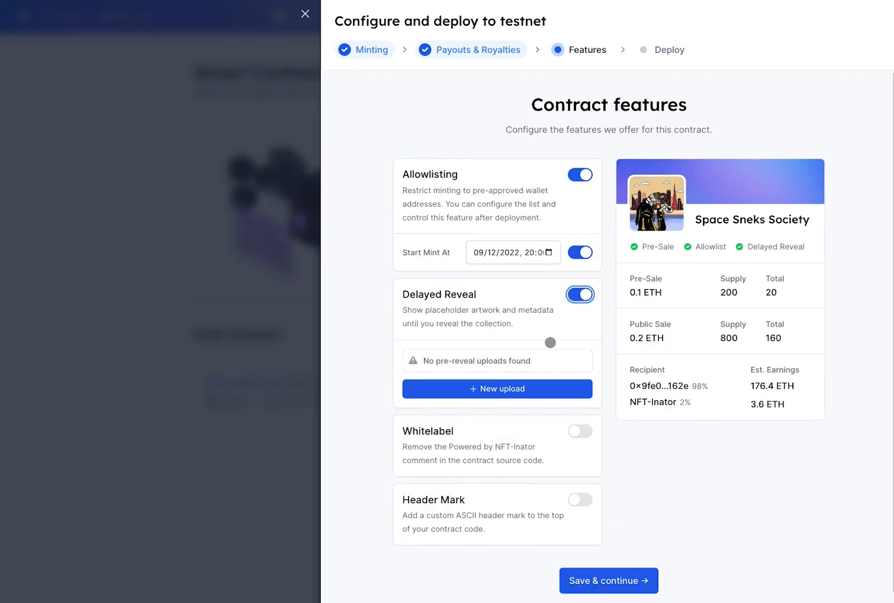
click(520, 387)
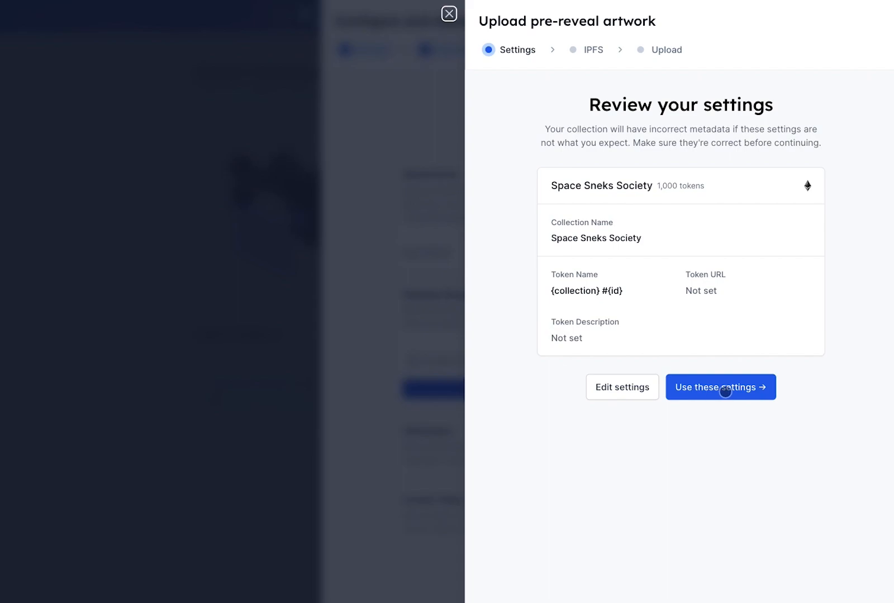
click(722, 389)
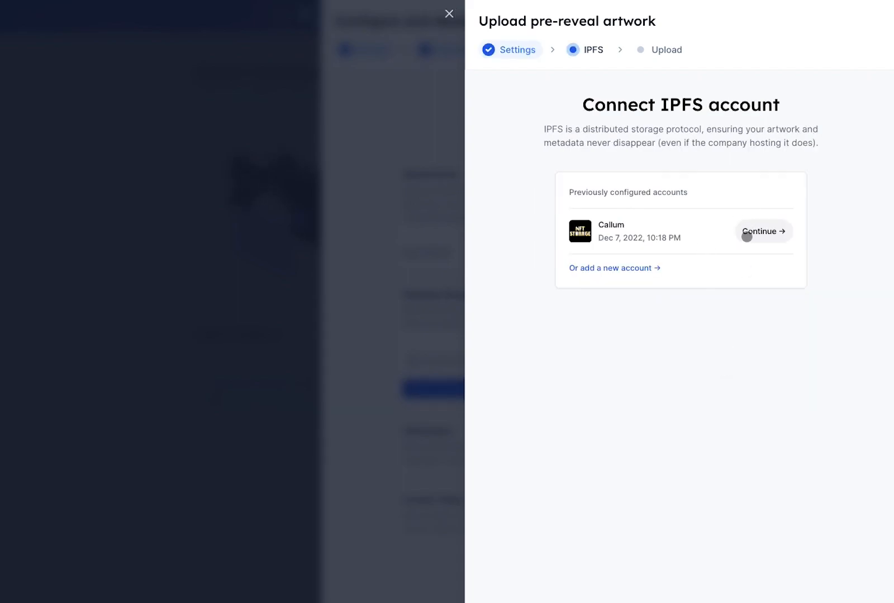
click(766, 232)
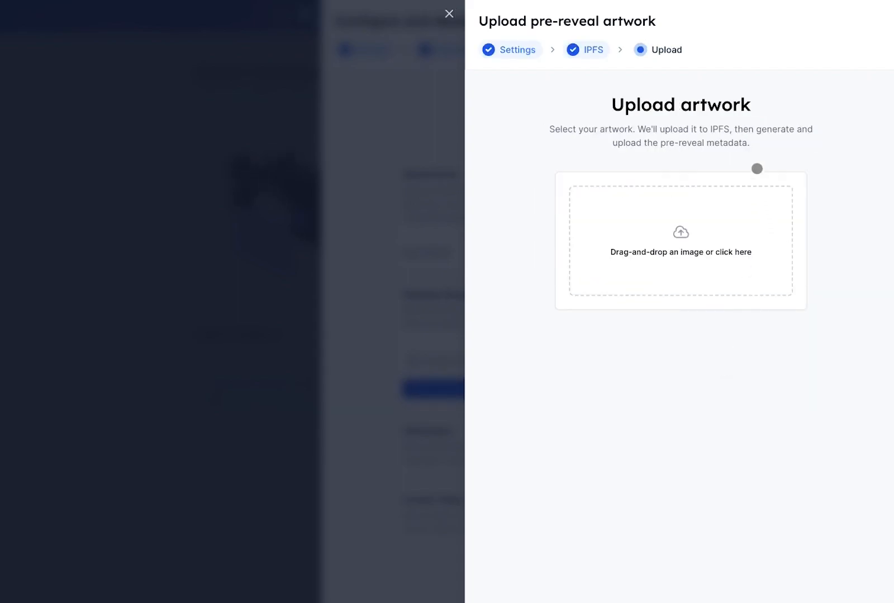
click(726, 224)
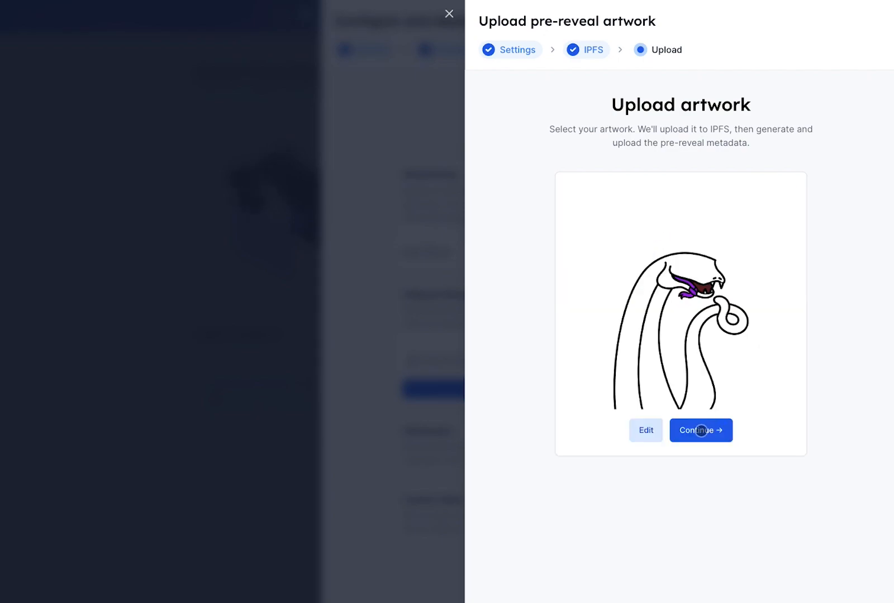
click(701, 430)
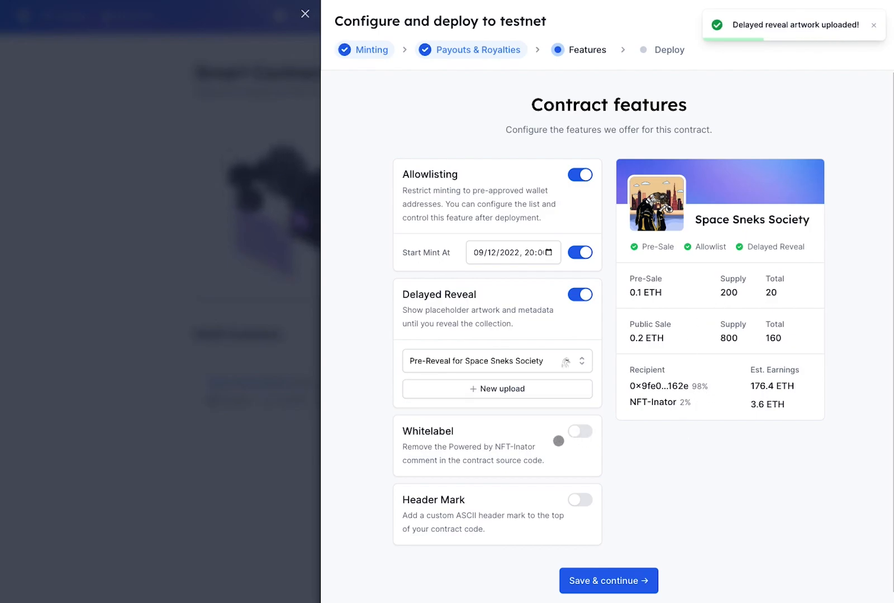
Toggle Header Mark on and back off, then save the contract features
scroll(503, 463, down, 1)
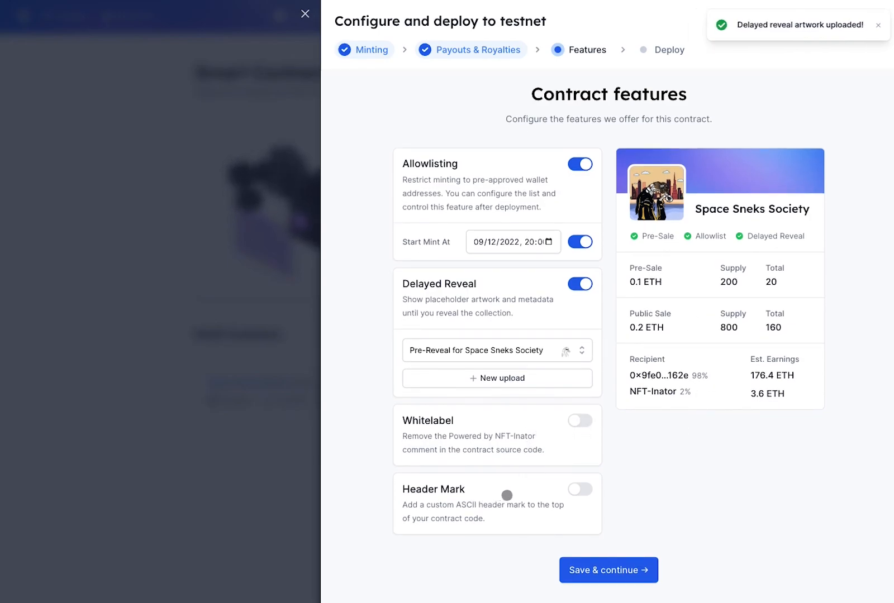
click(579, 489)
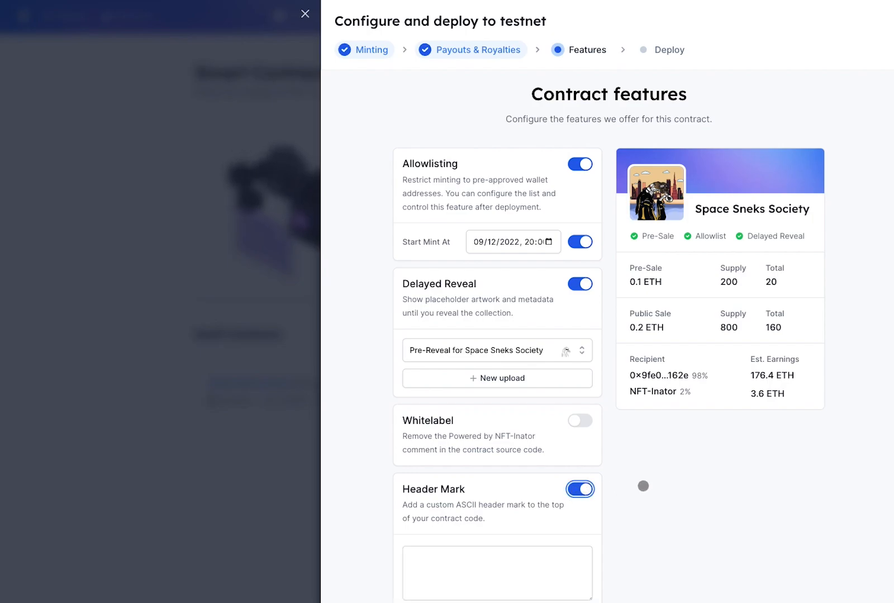
scroll(643, 486, down, 2)
click(579, 395)
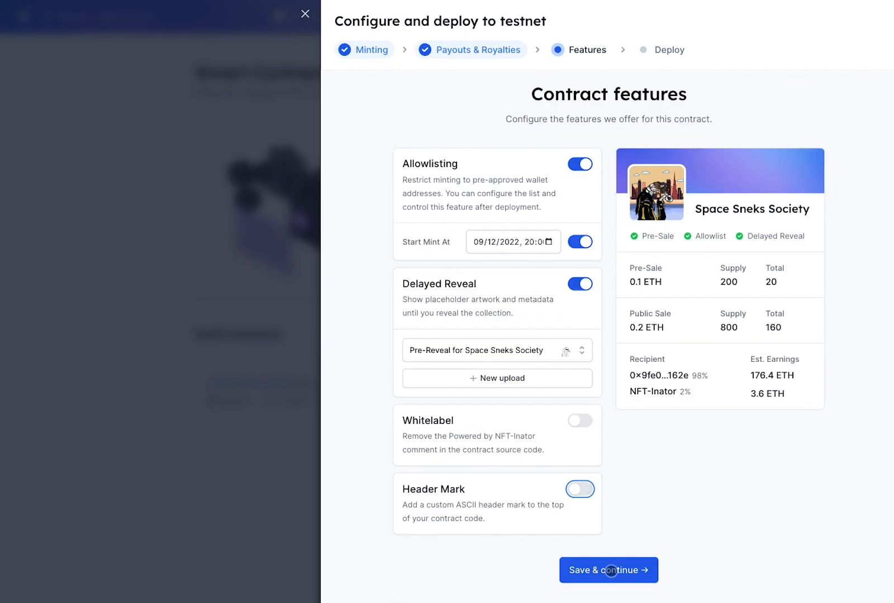
click(613, 569)
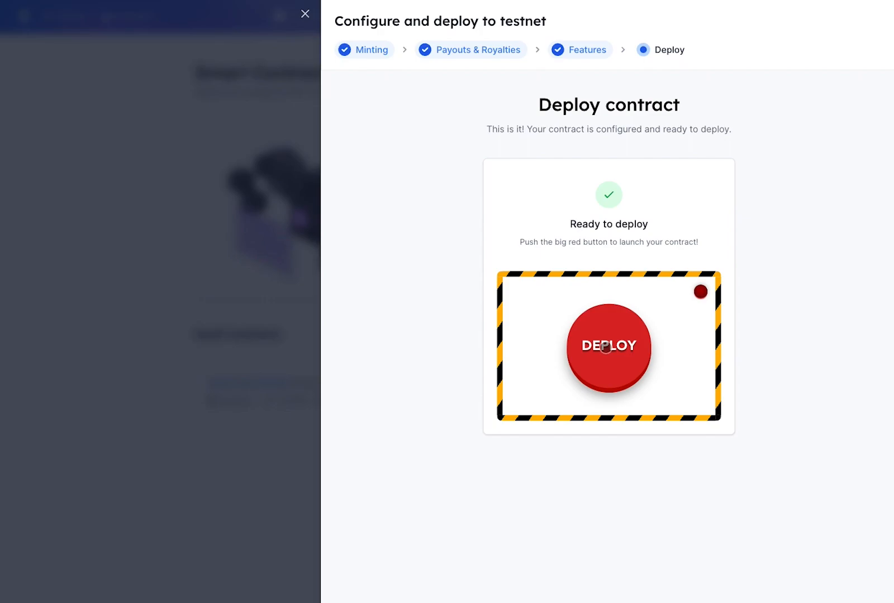
Deploy the Space Sneks Society contract to the Goerli testnet
click(604, 346)
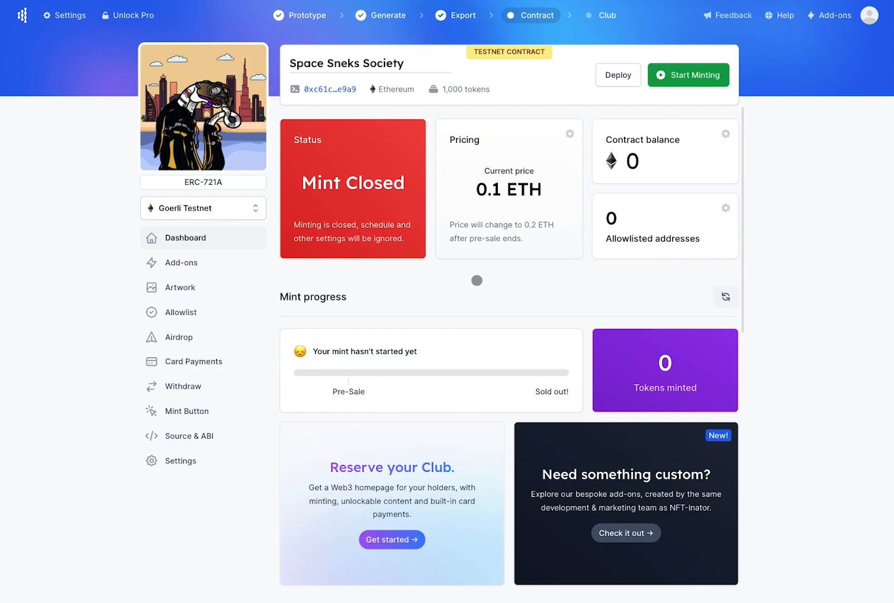
Reveal the collection's hidden artwork and metadata from the Delayed reveal card
scroll(493, 286, down, 10)
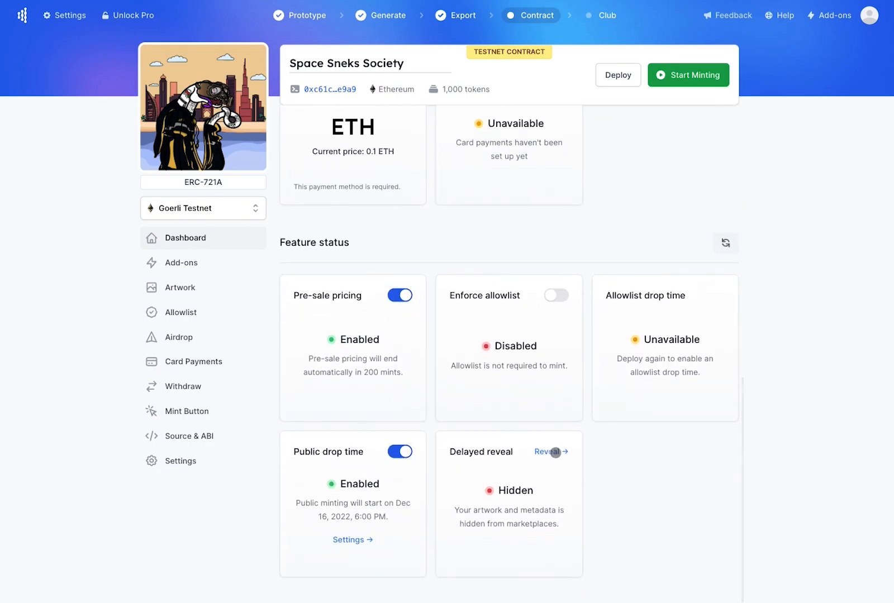
click(551, 452)
click(709, 150)
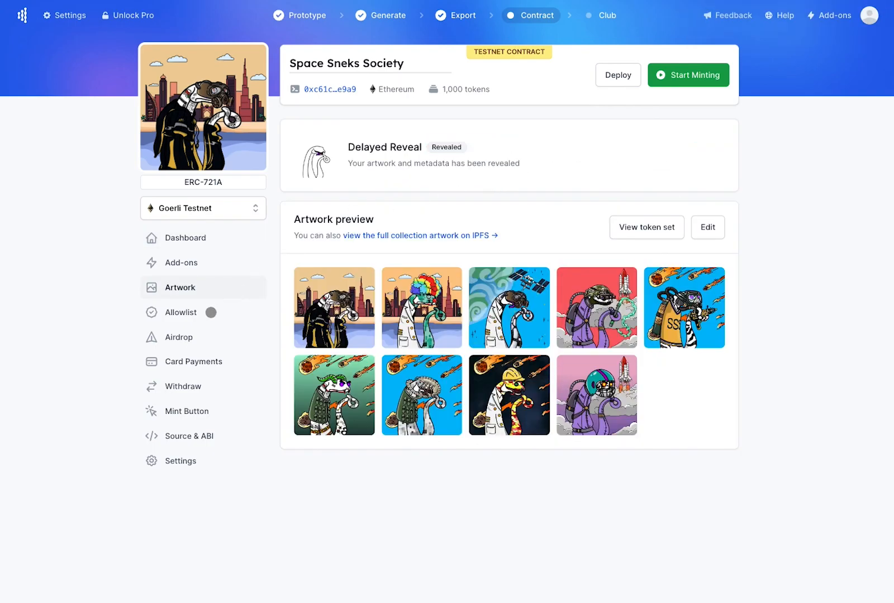
Airdrop one token to a pasted recipient wallet address
click(184, 337)
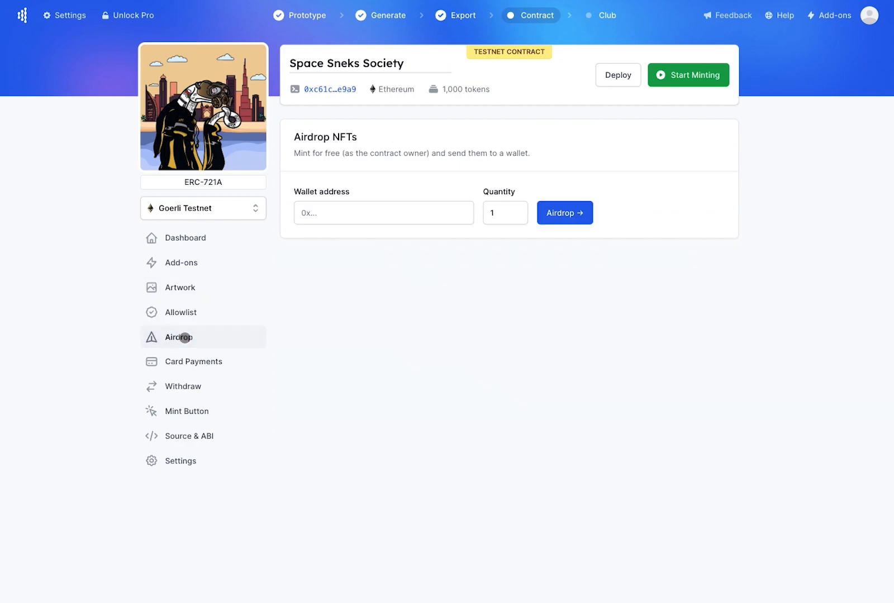
click(367, 224)
key(ctrl+v)
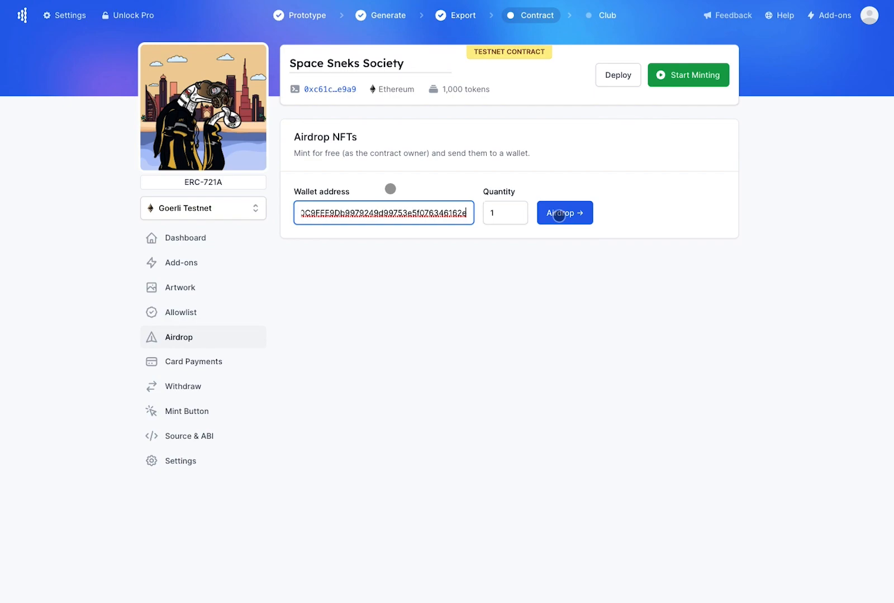
click(559, 214)
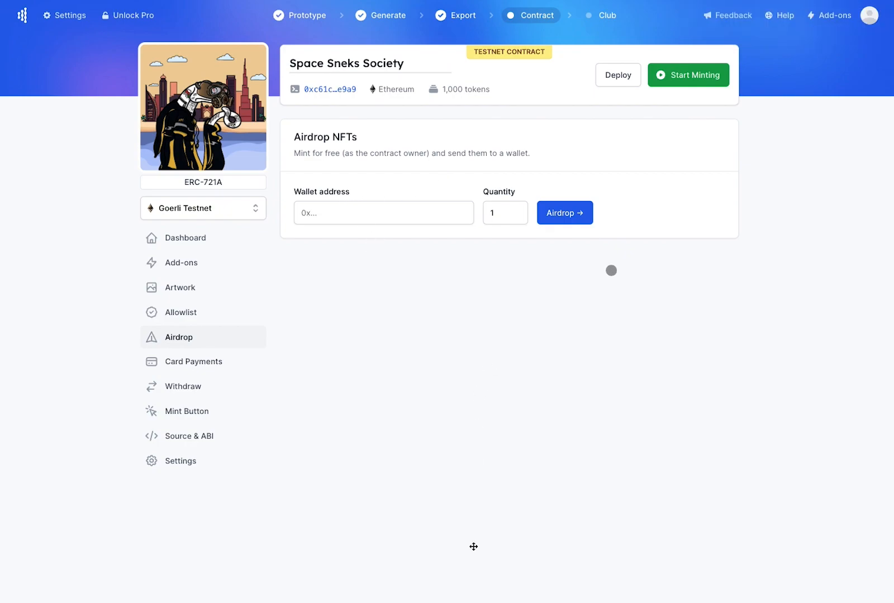
Paste two wallet addresses into the allowlist, save them, and sync the changes to the contract
click(191, 313)
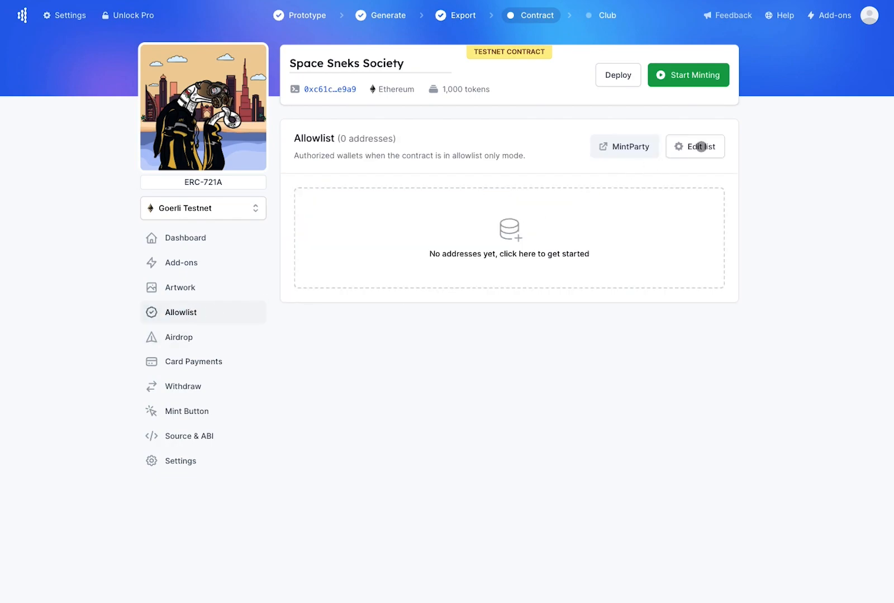
click(702, 147)
click(719, 128)
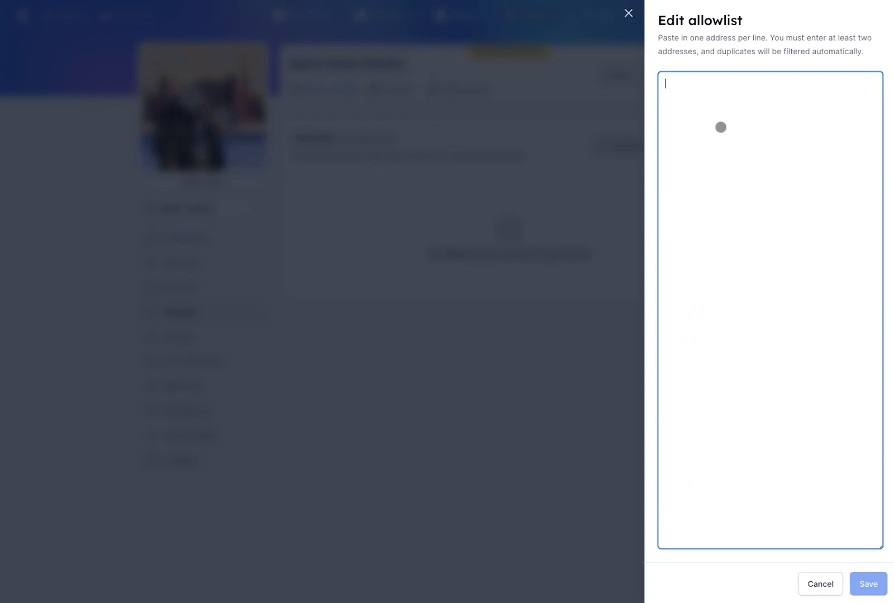
text(0x9Fe020C9FEE9Db9979249d99753e5f076346162e 0x2ff41f4D28A6C327095bb722812DFaDe75c40618)
click(869, 583)
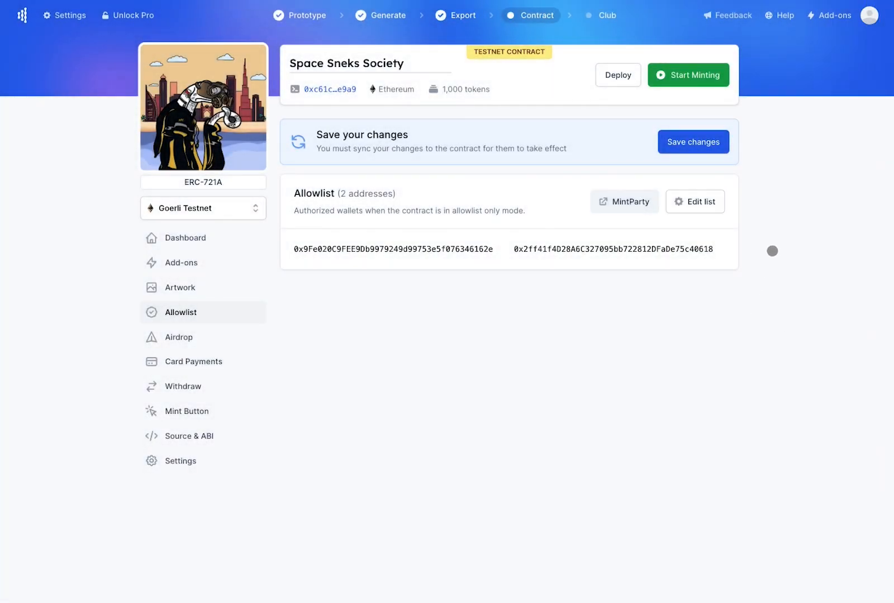
click(677, 143)
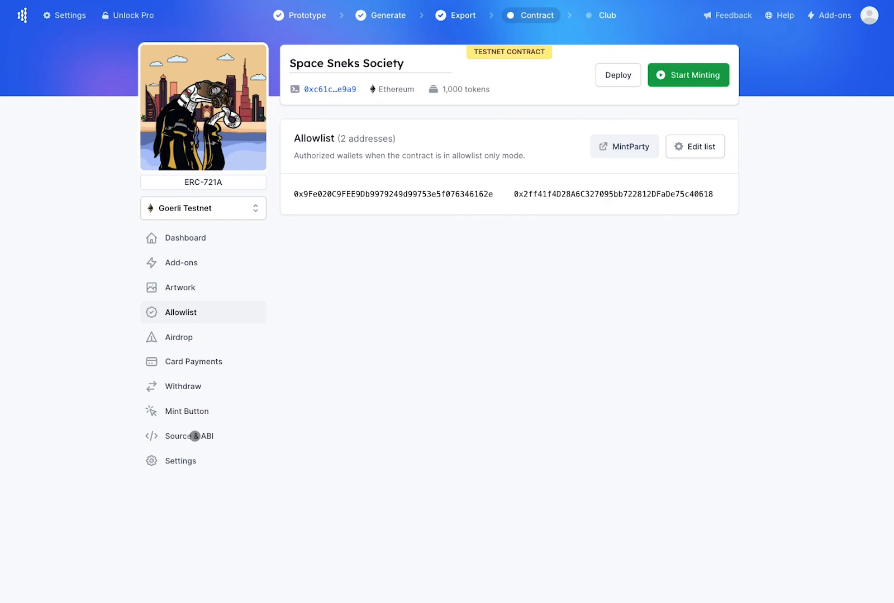
Look through the contract's Source & ABI page
click(194, 436)
scroll(343, 373, down, 3)
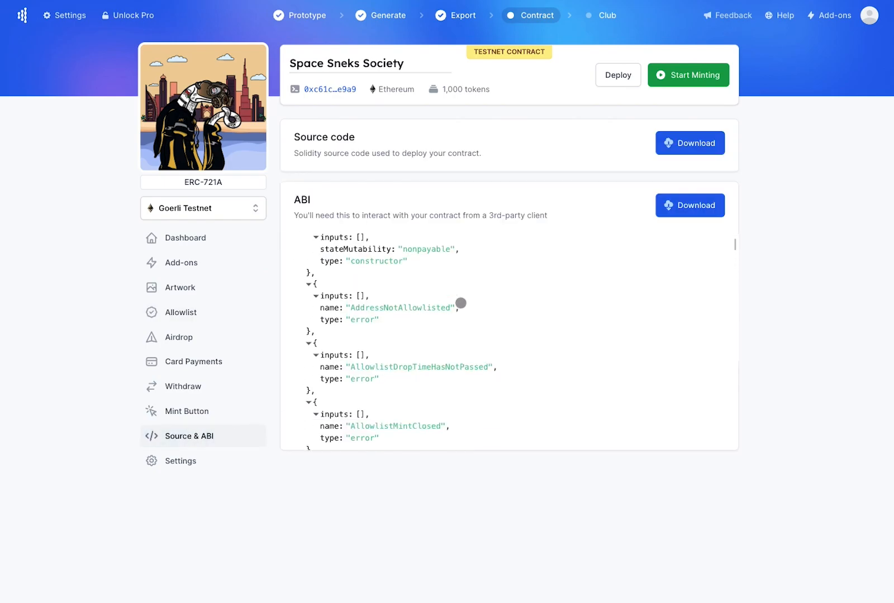
scroll(483, 270, down, 8)
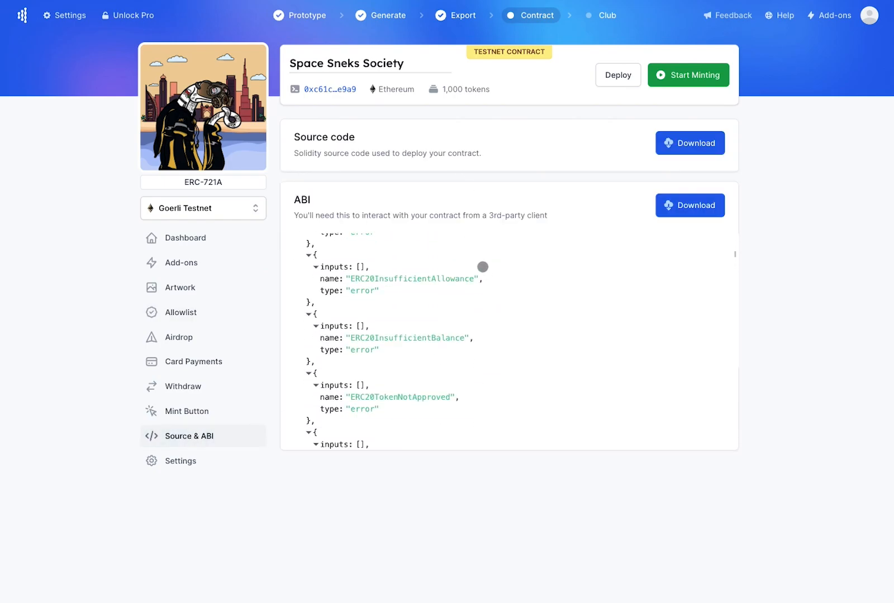
scroll(482, 267, down, 3)
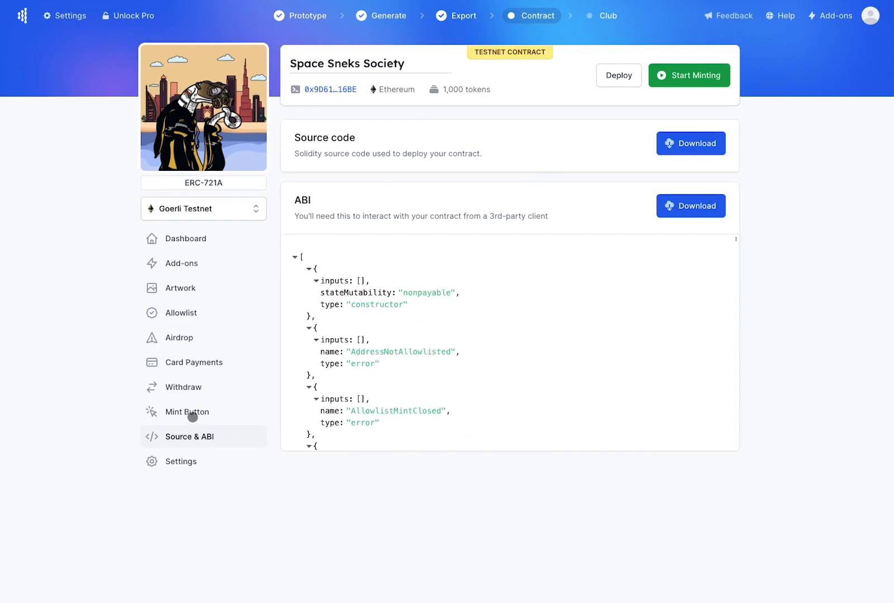
Copy the Mint Button embed code and go back to the contract dashboard
click(186, 412)
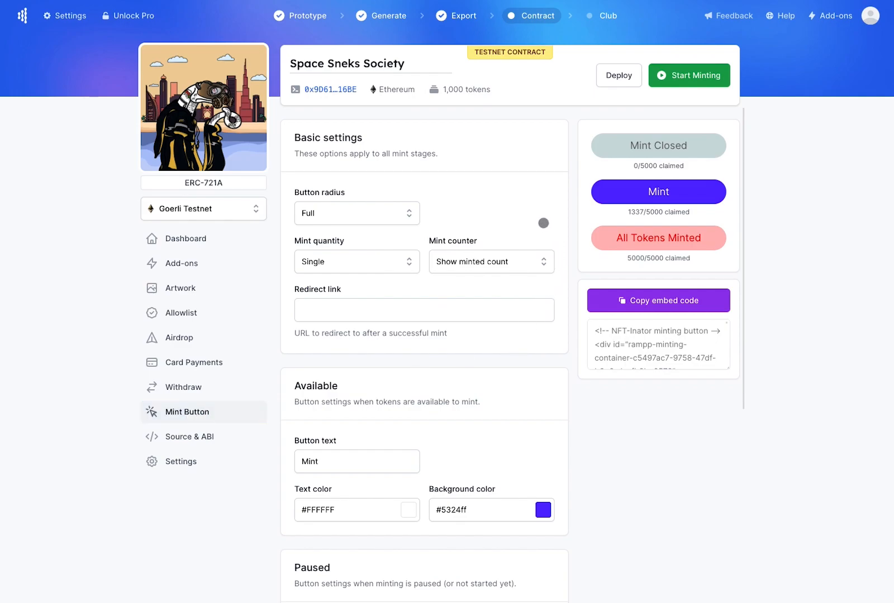
scroll(543, 223, down, 2)
scroll(543, 223, down, 5)
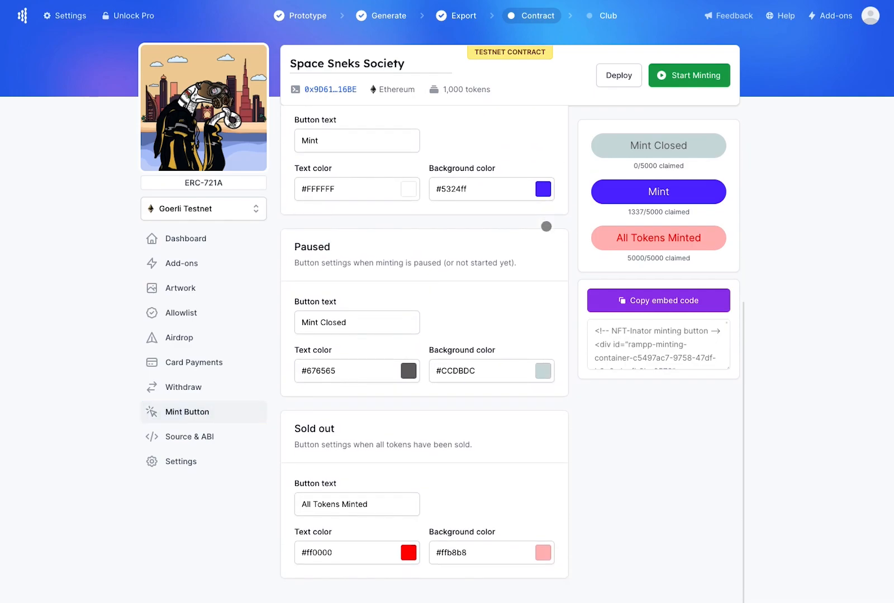
scroll(544, 290, up, 7)
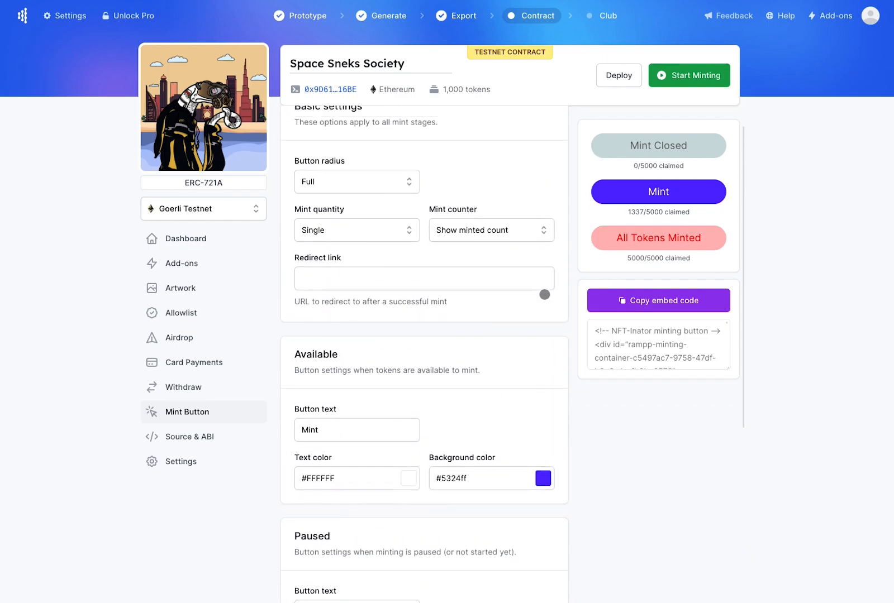
click(648, 302)
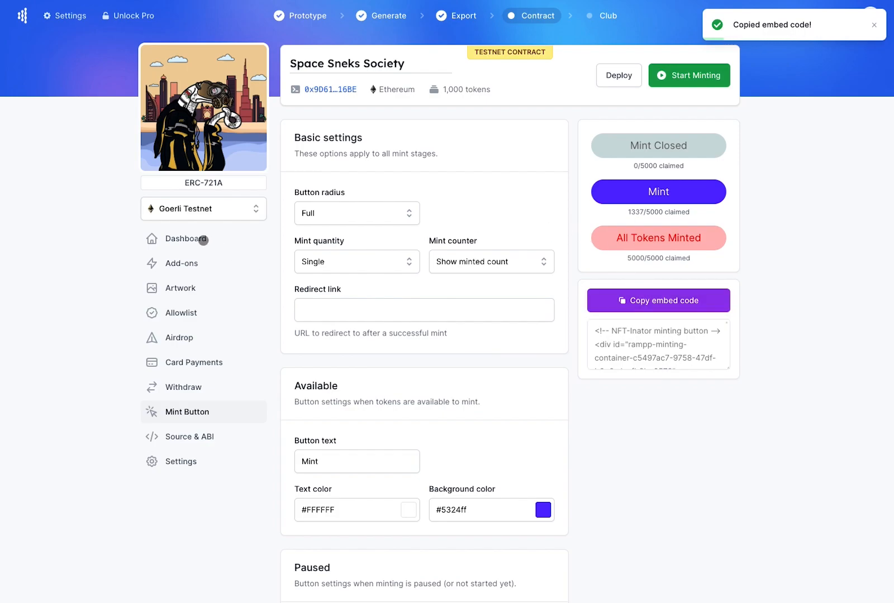
click(203, 240)
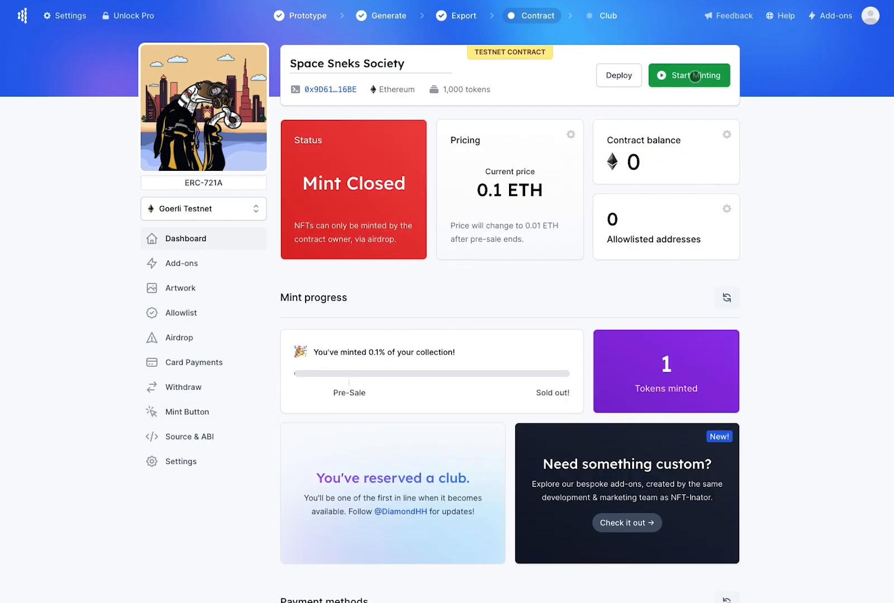
Start public minting, then view the Withdraw page showing 0 ETH available
click(695, 76)
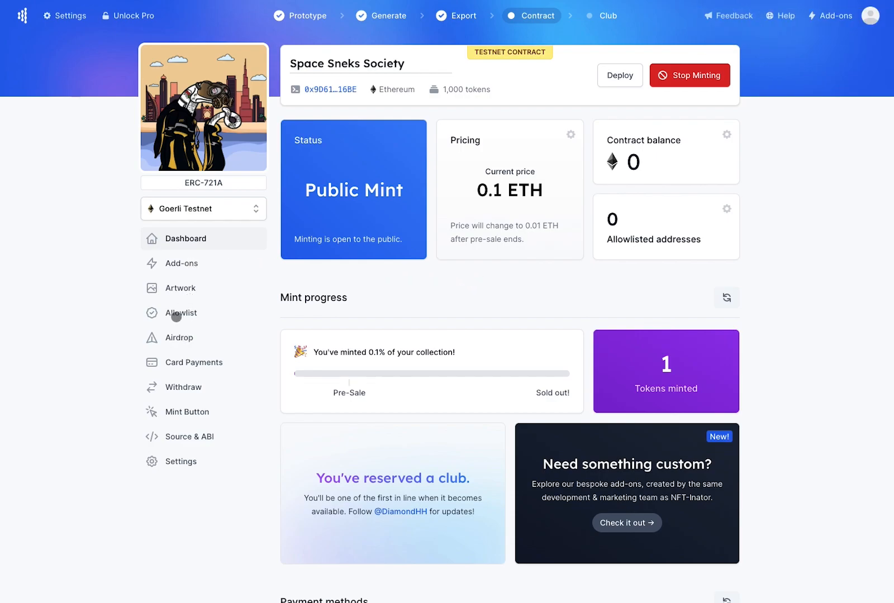
click(179, 387)
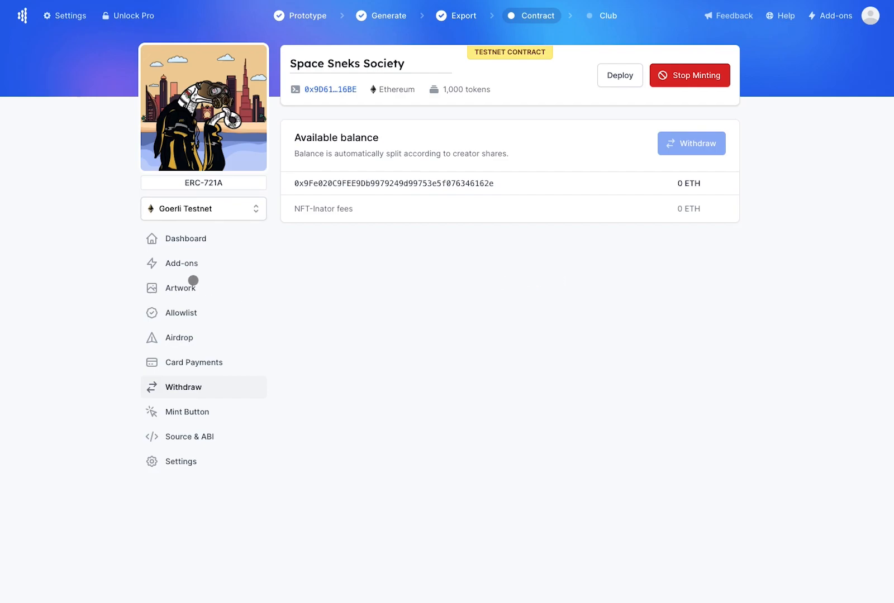
Browse the add-on services, return to the dashboard, and go to the Club step
click(180, 263)
scroll(594, 258, down, 3)
scroll(595, 261, down, 6)
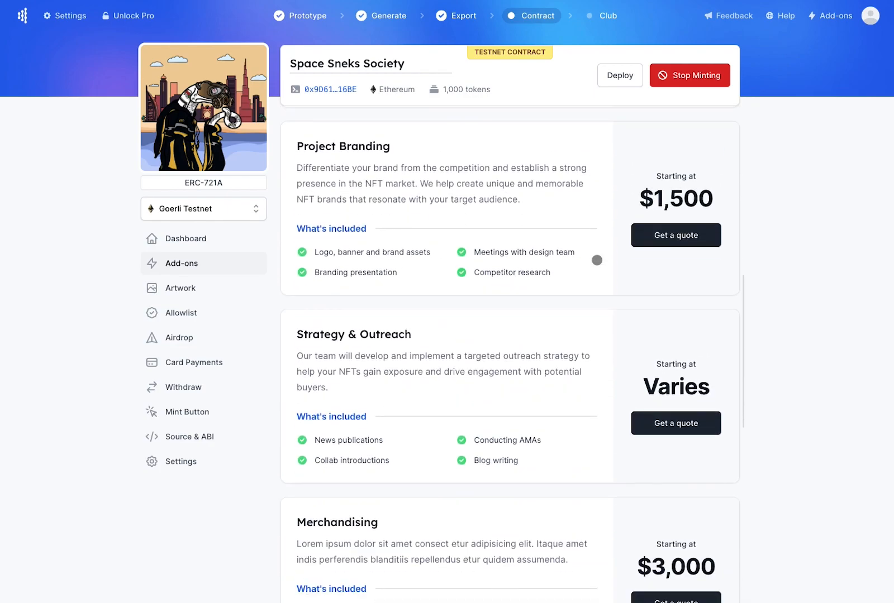
scroll(598, 274, up, 7)
scroll(601, 282, up, 3)
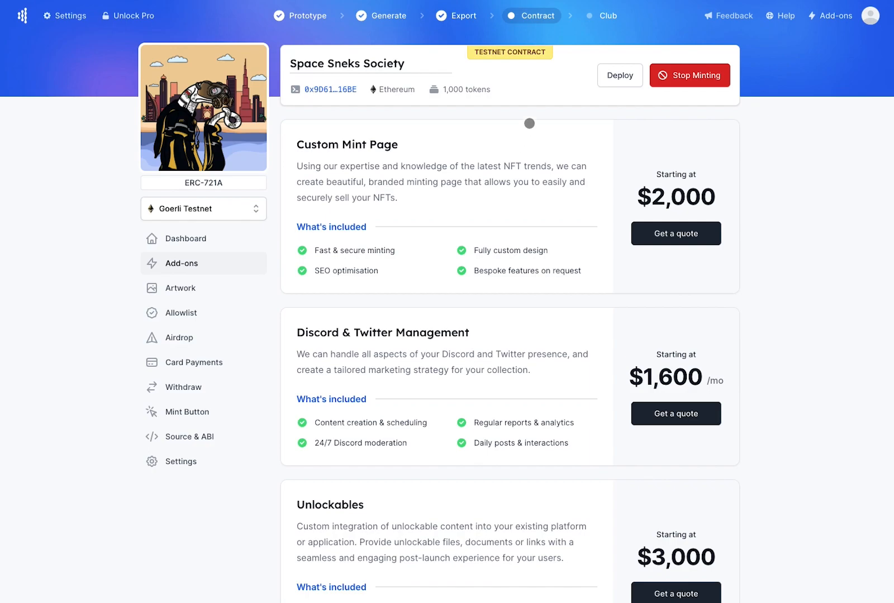
click(195, 238)
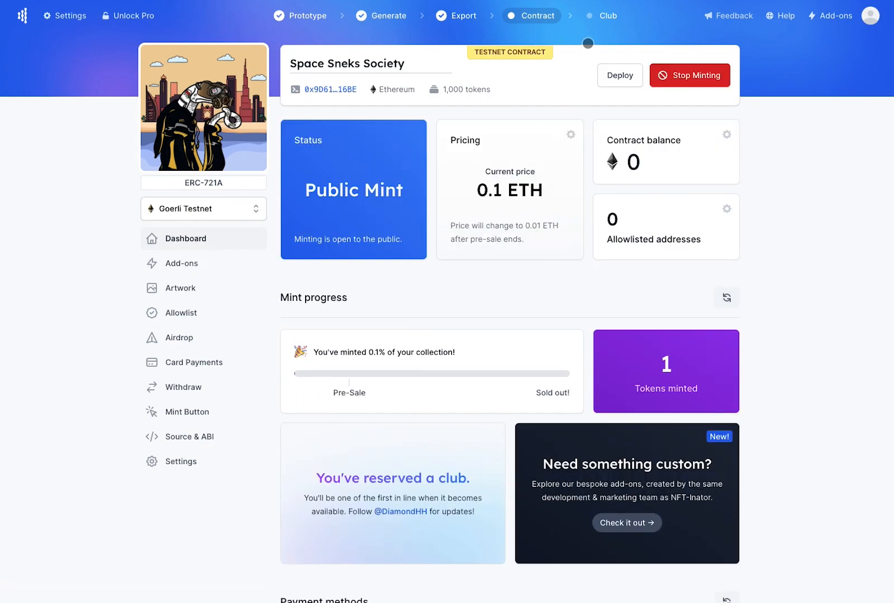
click(597, 20)
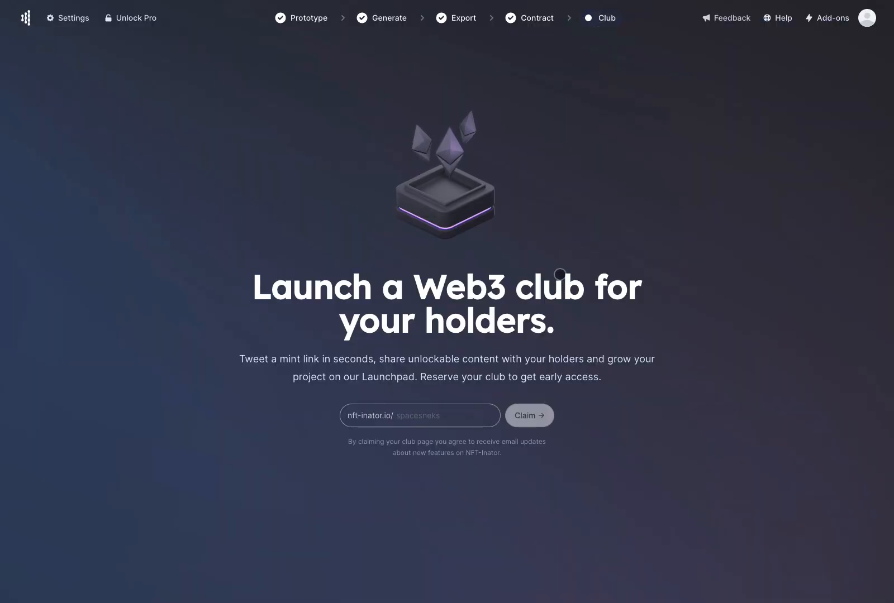
Enter 'spacesnekssss' as the club address and claim nft-inator.io/spacesnekssss
click(444, 417)
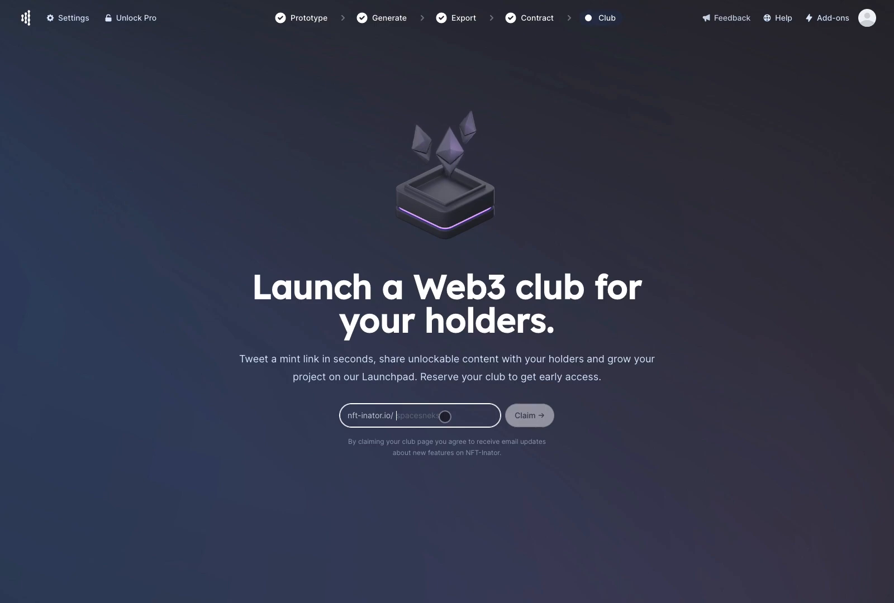
text(spacesnekssss)
click(469, 389)
click(525, 416)
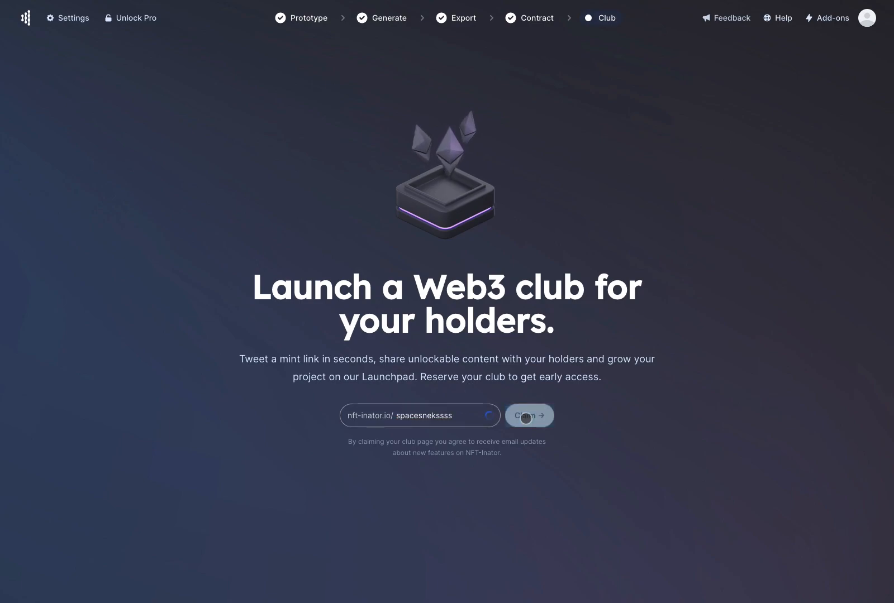